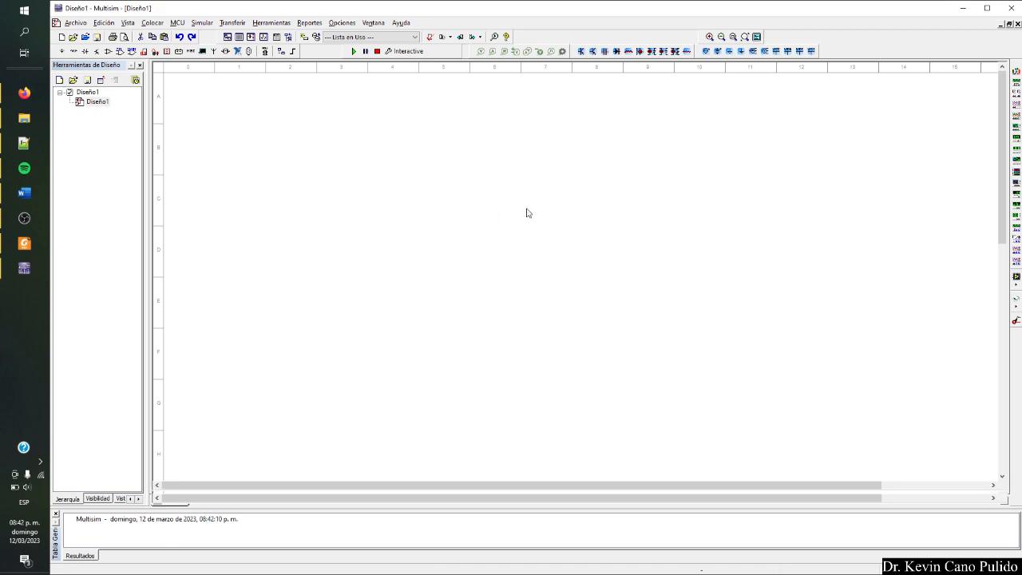
Check the Figure 4.24 circuit in the textbook PDF, and place one RESISTOR_RATED component on the blank Multisim schematic.
key(alt+Tab)
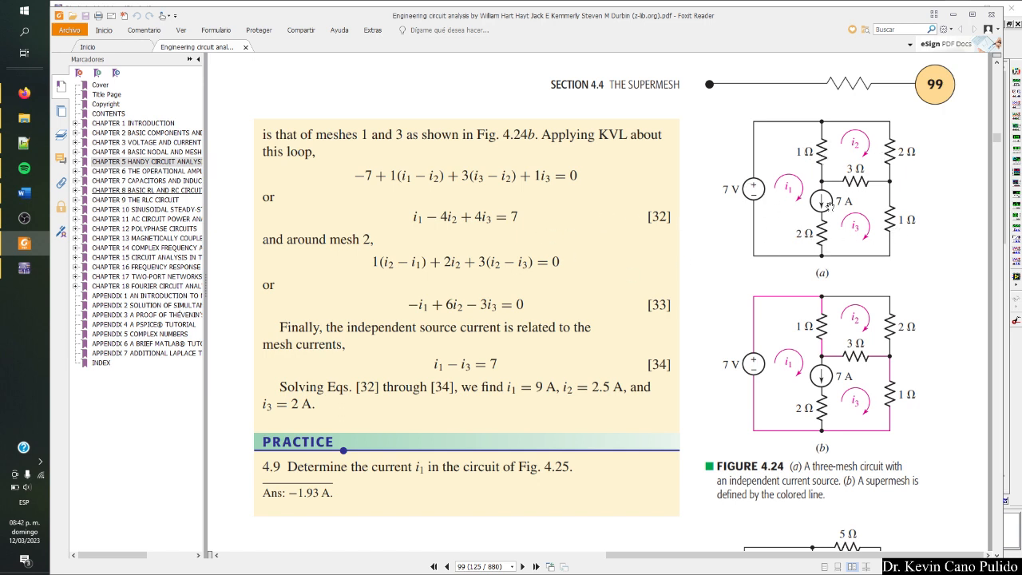
key(alt+Tab)
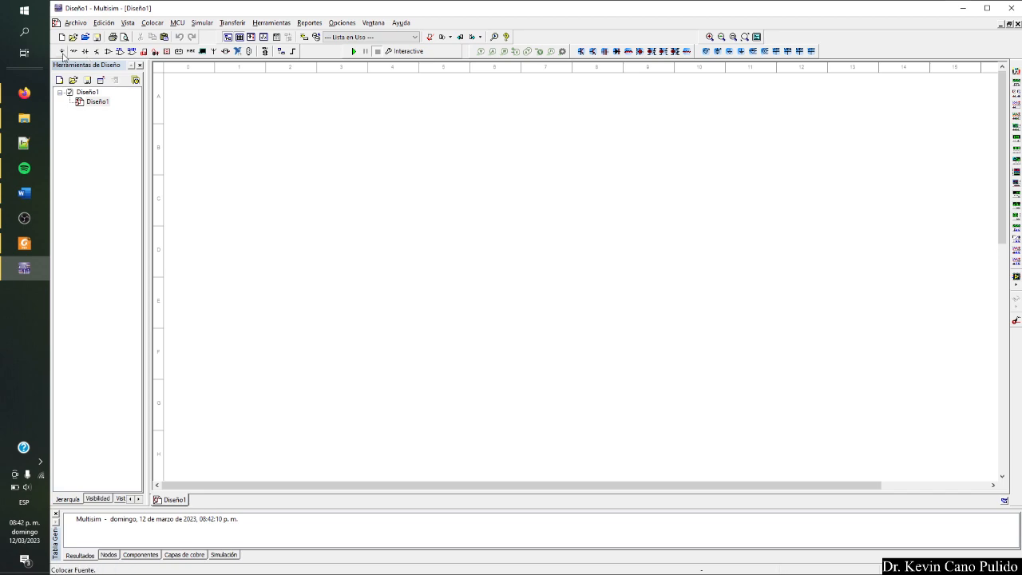
right_click(400, 141)
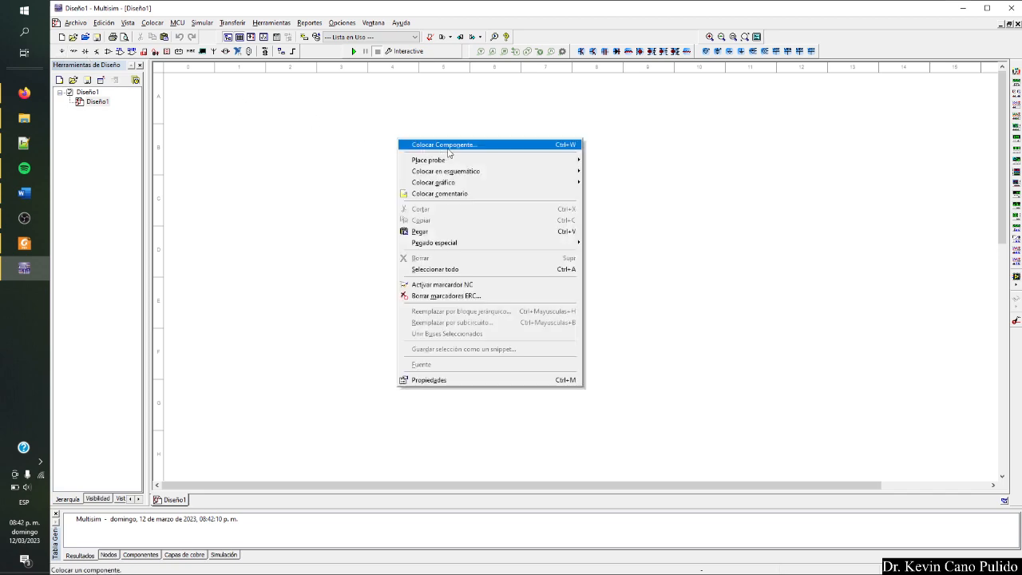
right_click(343, 122)
click(399, 128)
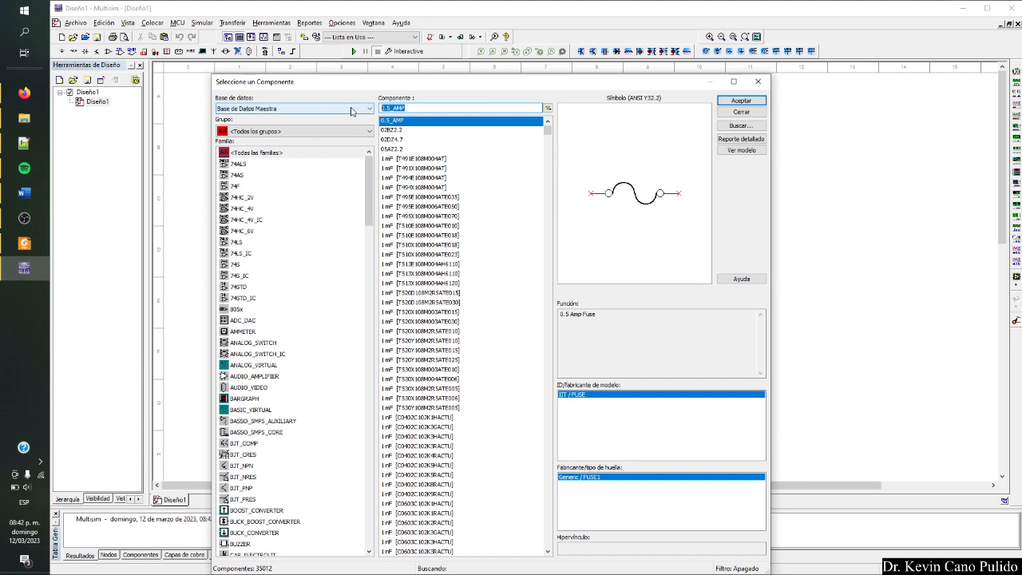
text(resist)
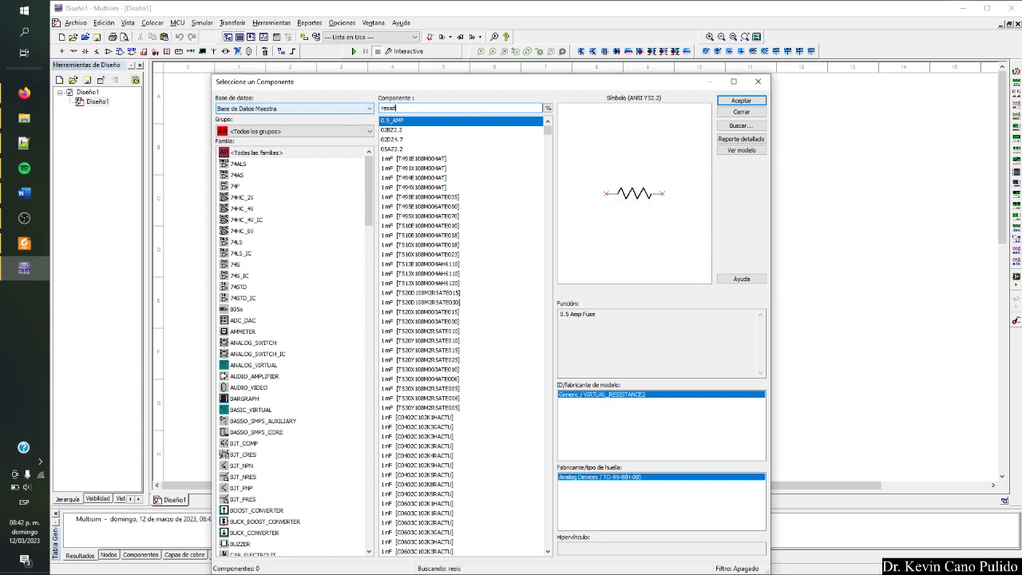
text(or)
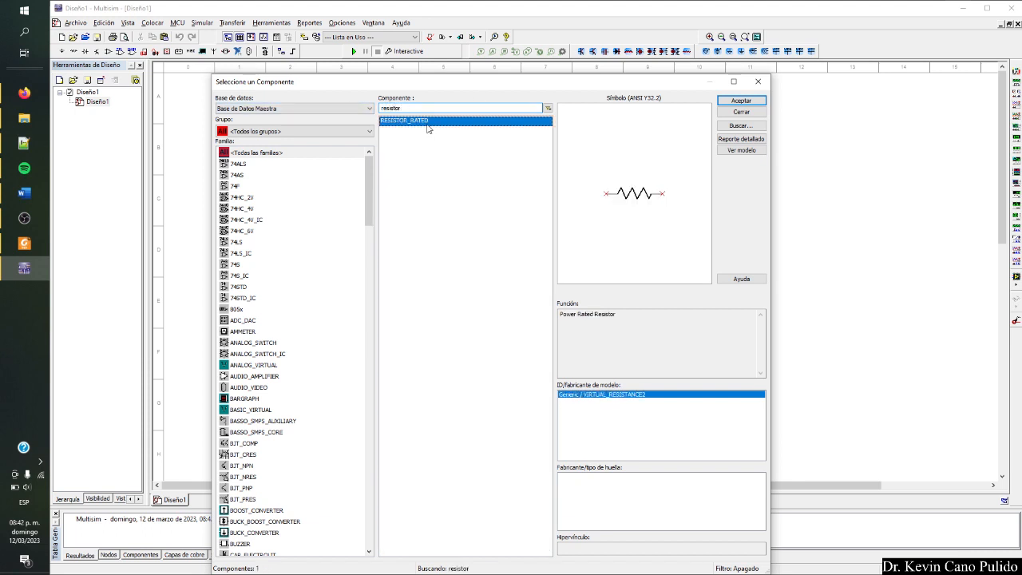
click(740, 100)
click(492, 184)
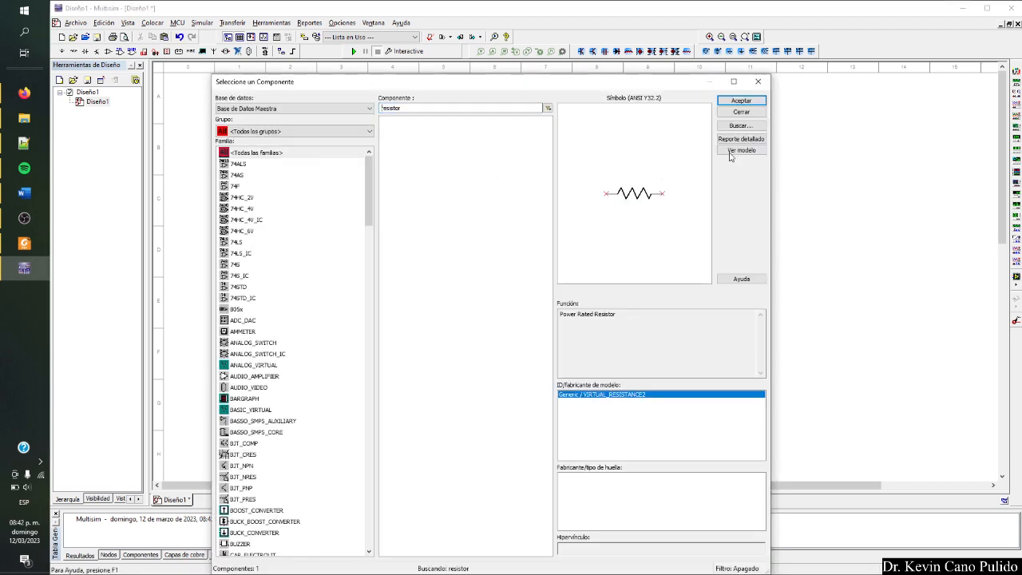
click(757, 81)
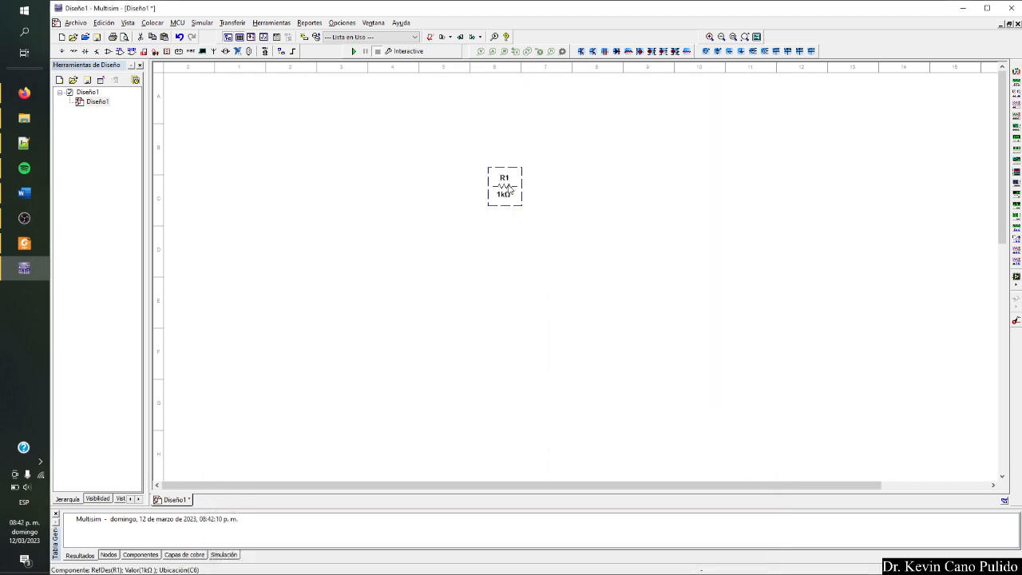
Set resistor R1's resistance to 1 Ω and its maximum rated power to 100 W, consulting the textbook circuit.
double_click(504, 188)
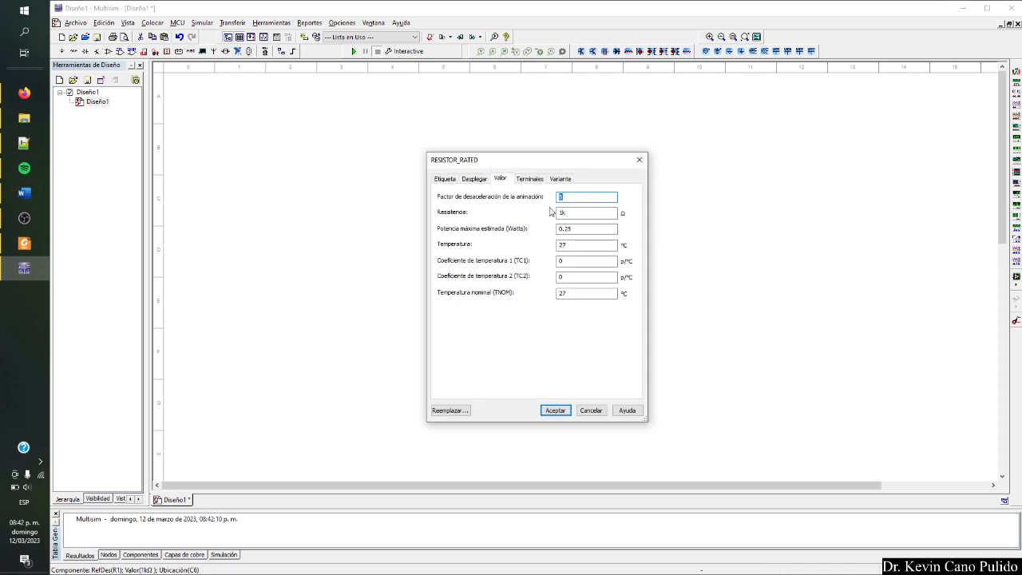
drag(567, 213, 543, 214)
key(alt+Tab)
key(alt+Tab)
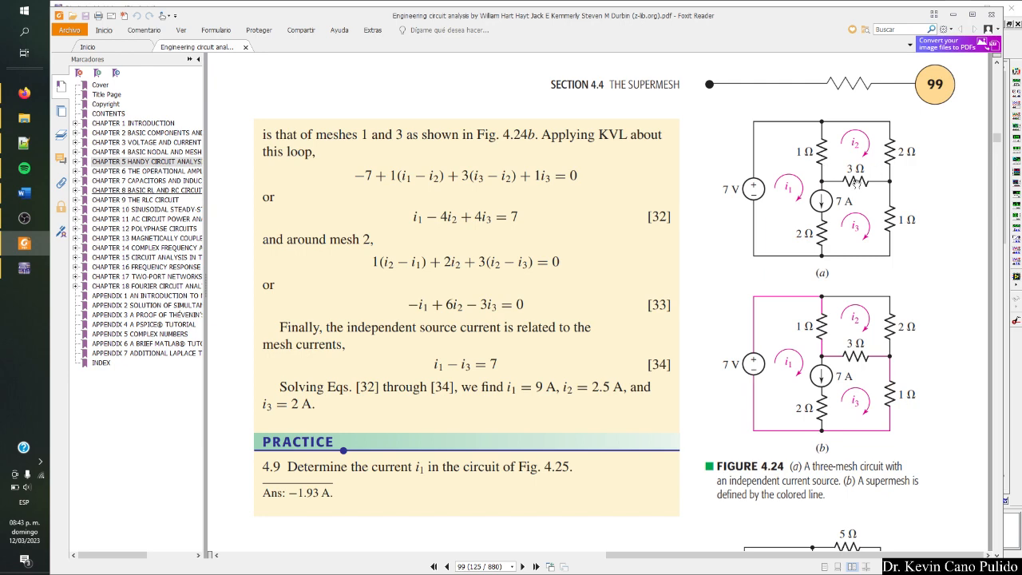
mouse_move(929, 53)
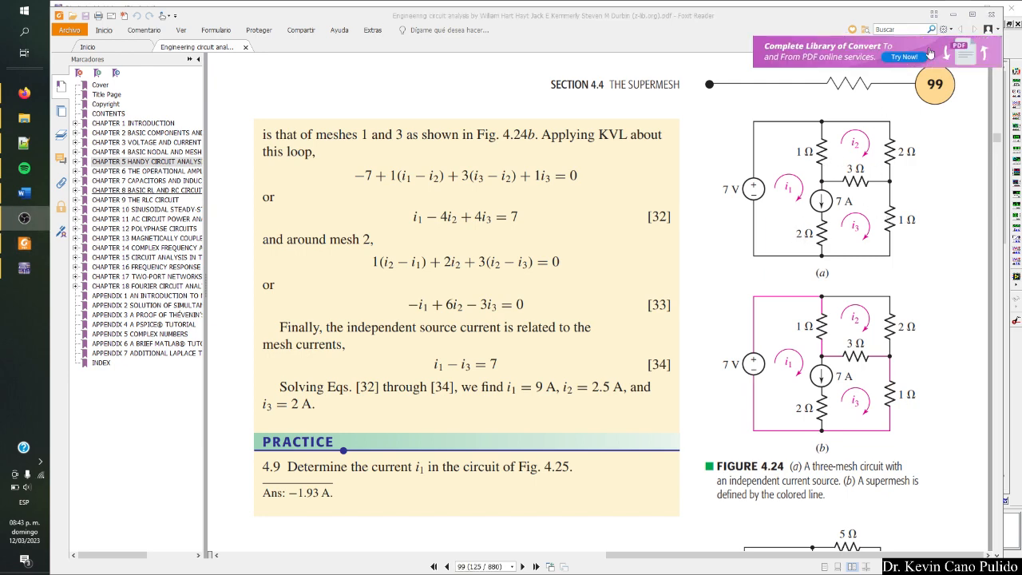
key(alt+Tab)
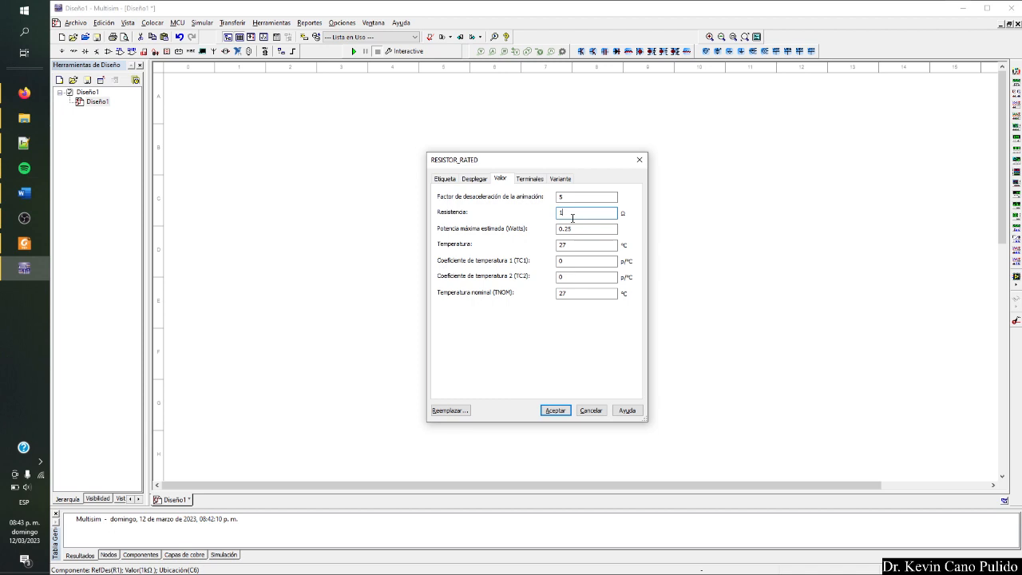
drag(583, 229, 519, 231)
text(100)
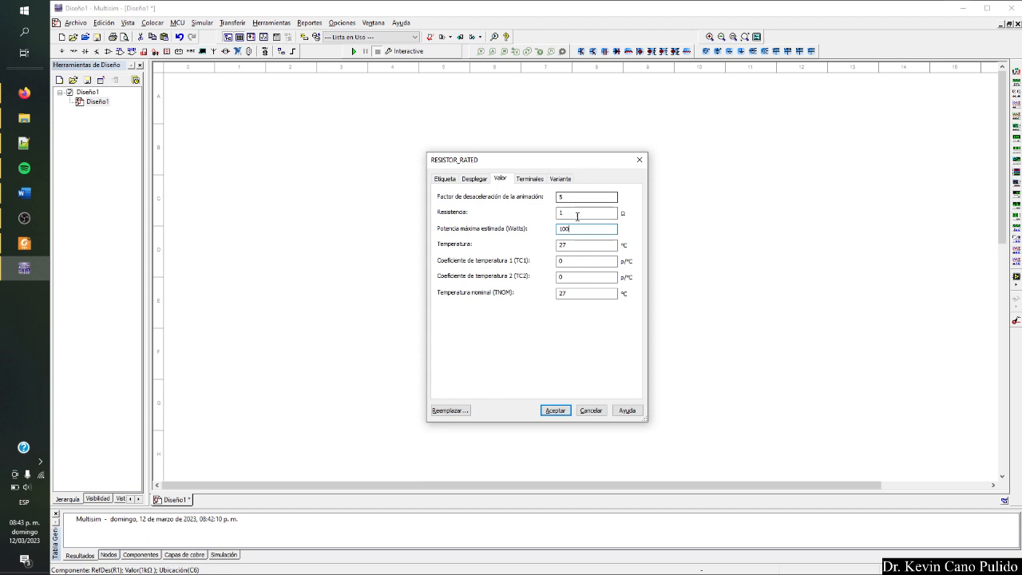
click(552, 409)
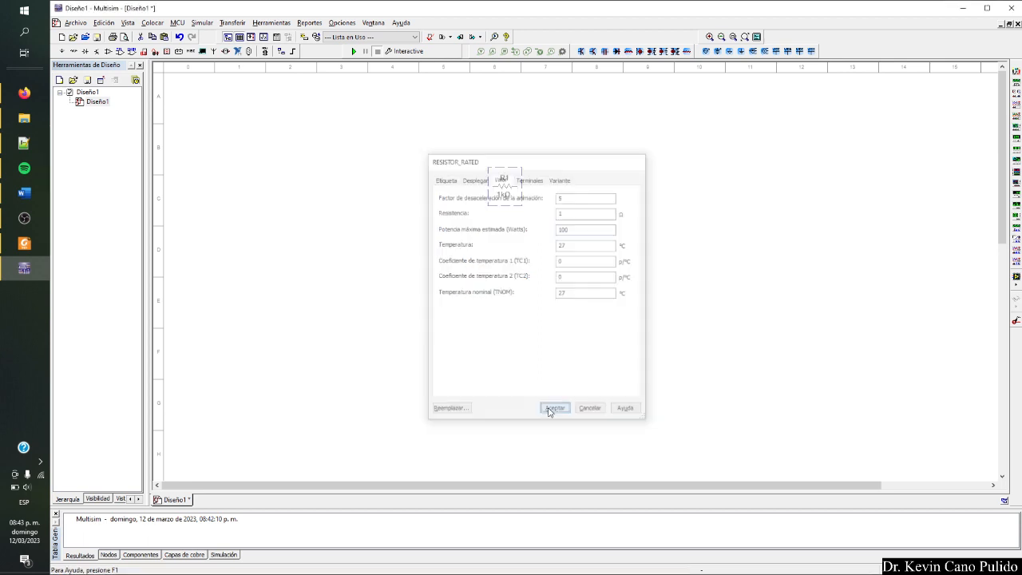
Copy the 1 Ω resistor R1 and paste four copies around it on the schematic.
click(509, 195)
click(506, 188)
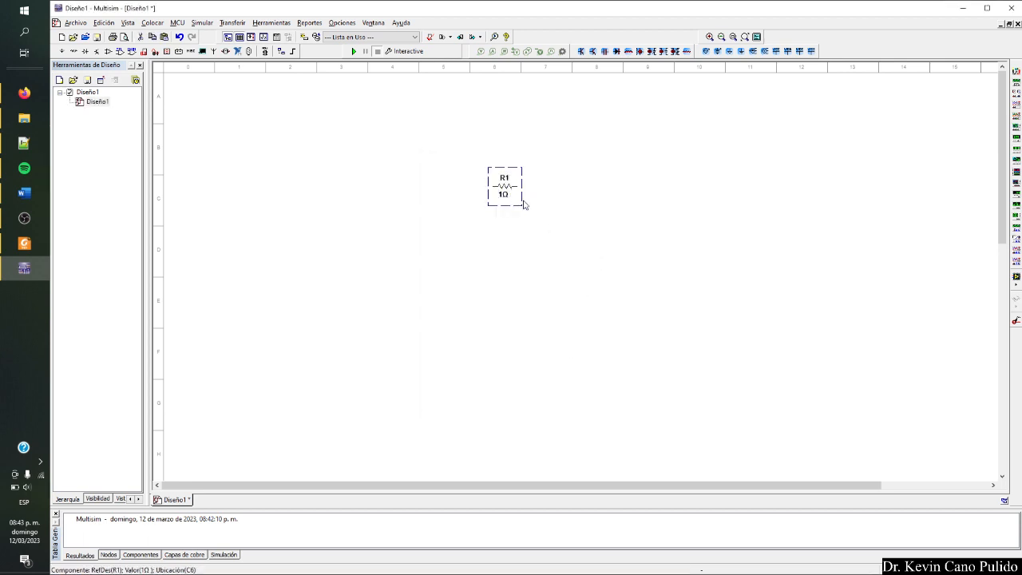
click(562, 218)
key(ctrl+v)
click(583, 197)
key(ctrl+v)
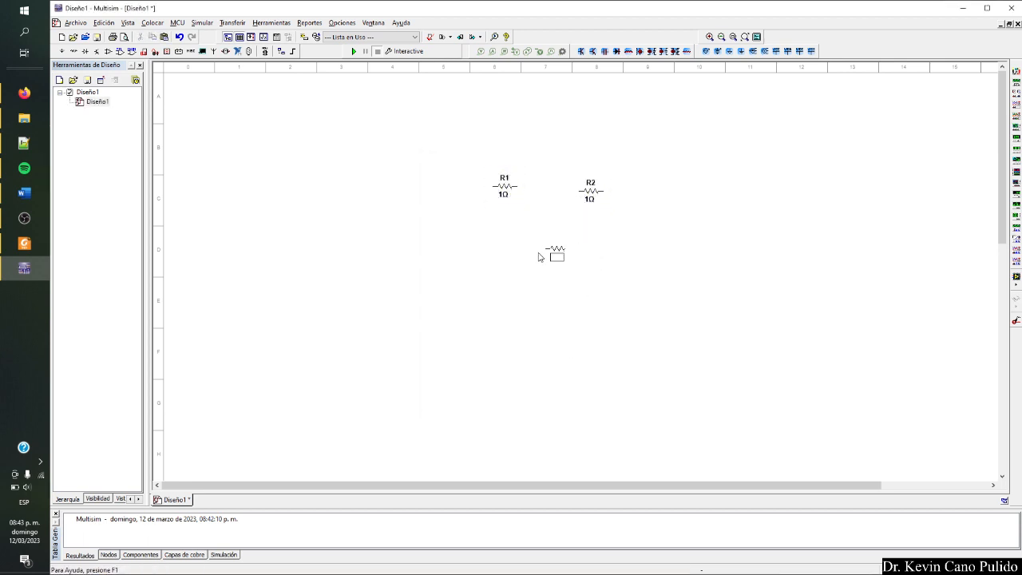
click(516, 260)
key(ctrl+v)
click(593, 263)
key(ctrl+v)
click(544, 316)
Rotate resistors R3, R1 and R2 to a vertical orientation.
click(526, 257)
key(ctrl+r)
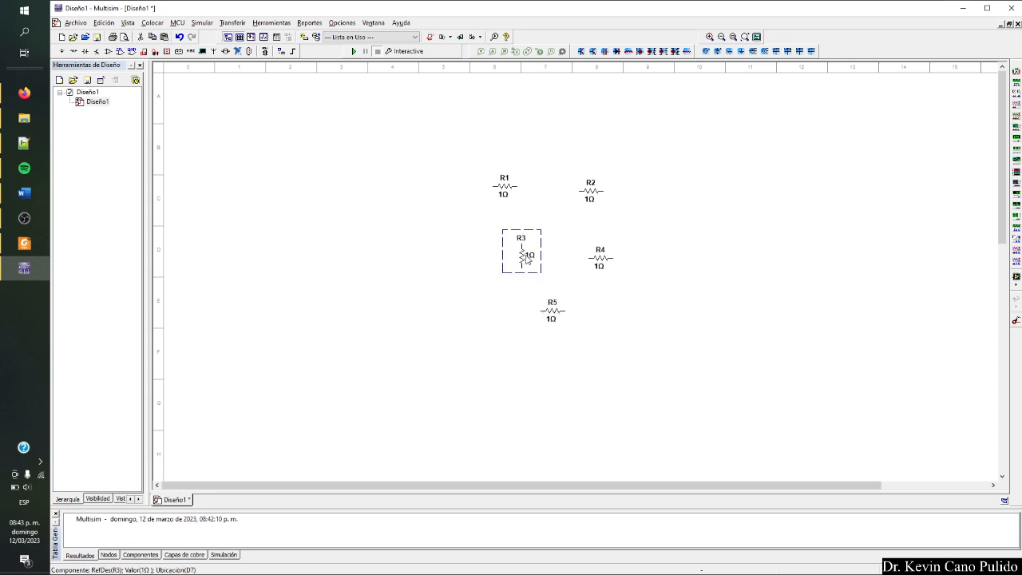
key(ctrl+r)
click(584, 192)
key(ctrl+r)
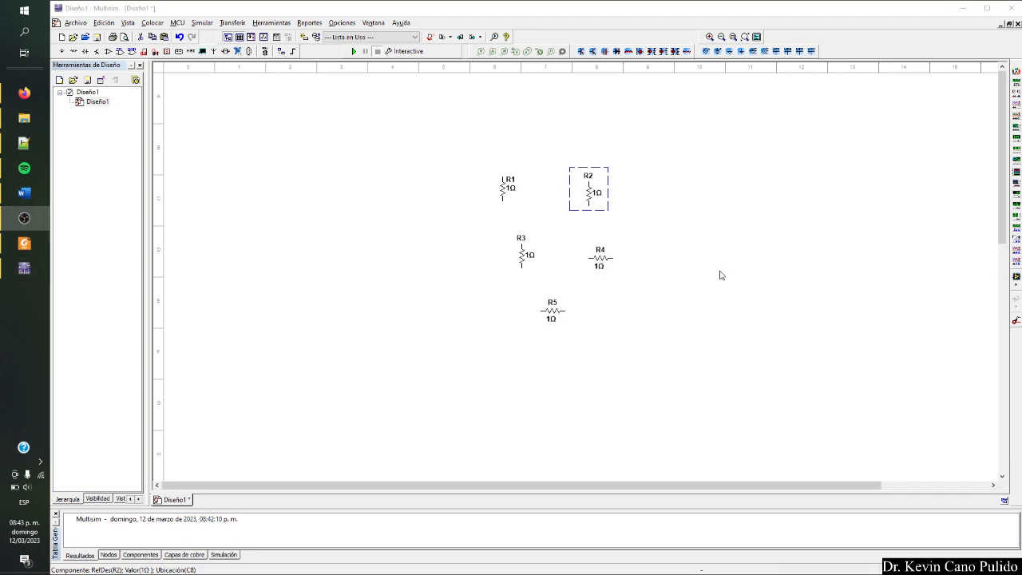
Following the textbook figure, move R4 horizontally between the vertical resistors, and rotate R5 vertical and place it below R2.
key(alt+Tab)
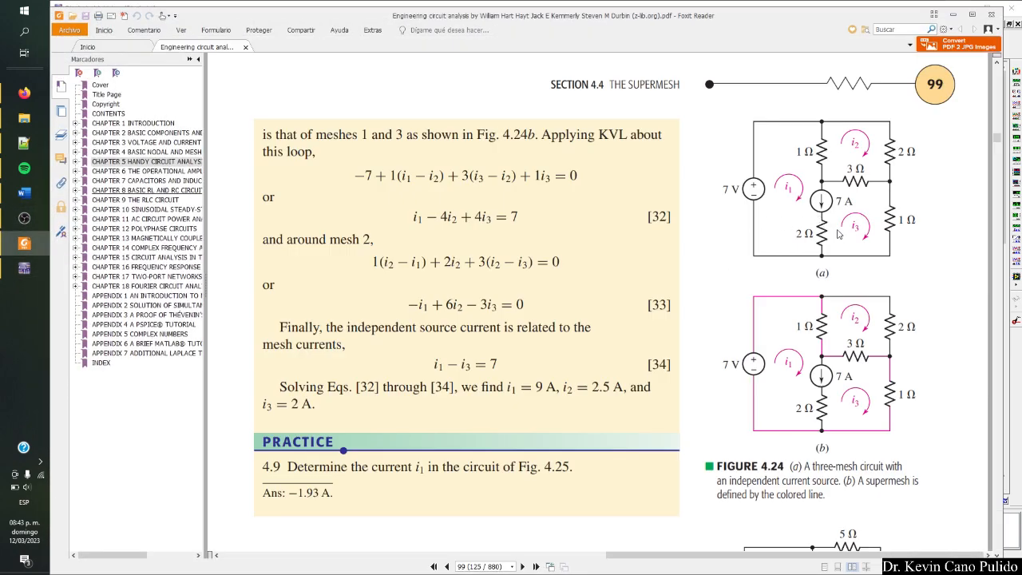
key(alt+Tab)
click(600, 258)
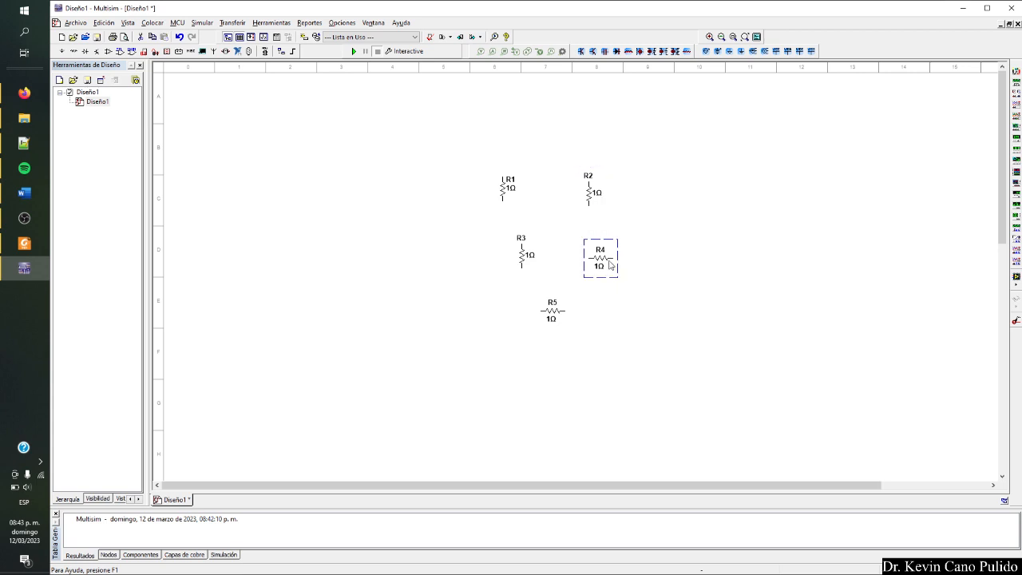
drag(600, 257, 556, 229)
click(554, 311)
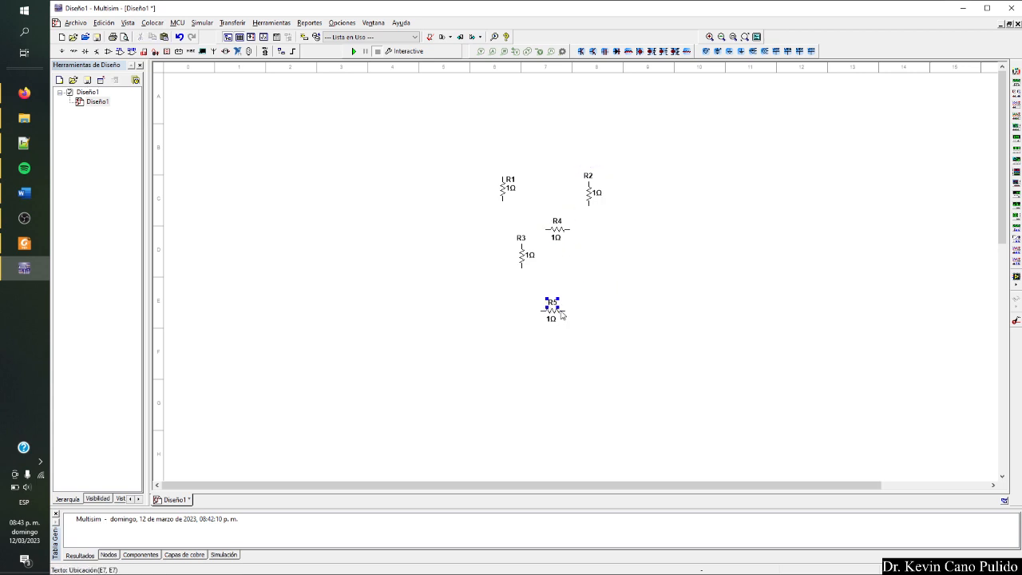
key(ctrl+r)
drag(560, 314, 603, 276)
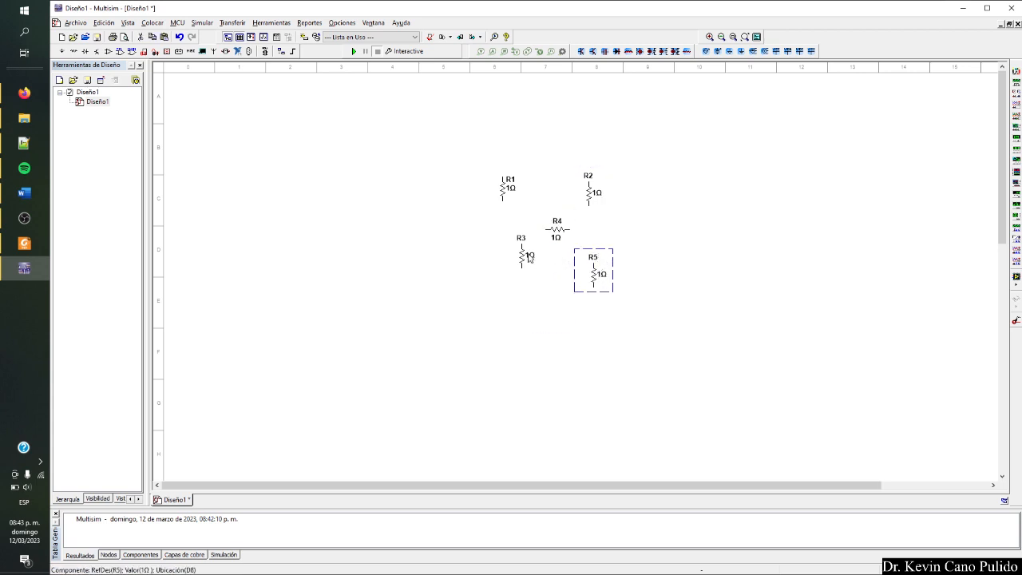
Spread the resistors around R4, with R1 above R3 on one side and R2 above R5 on the other.
drag(528, 258, 514, 278)
click(558, 236)
drag(589, 193, 613, 188)
drag(502, 192, 498, 166)
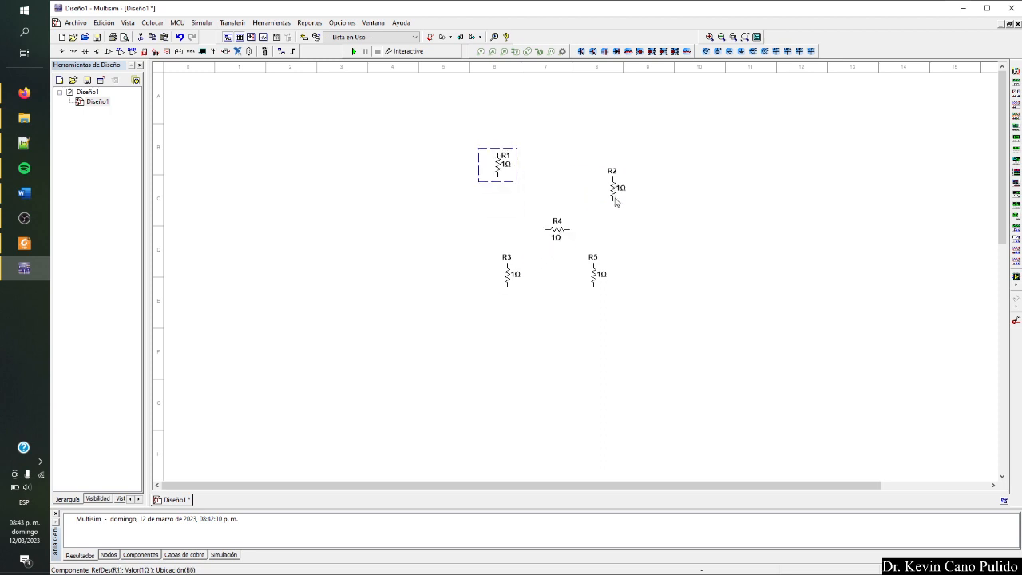
drag(615, 202, 616, 183)
click(604, 274)
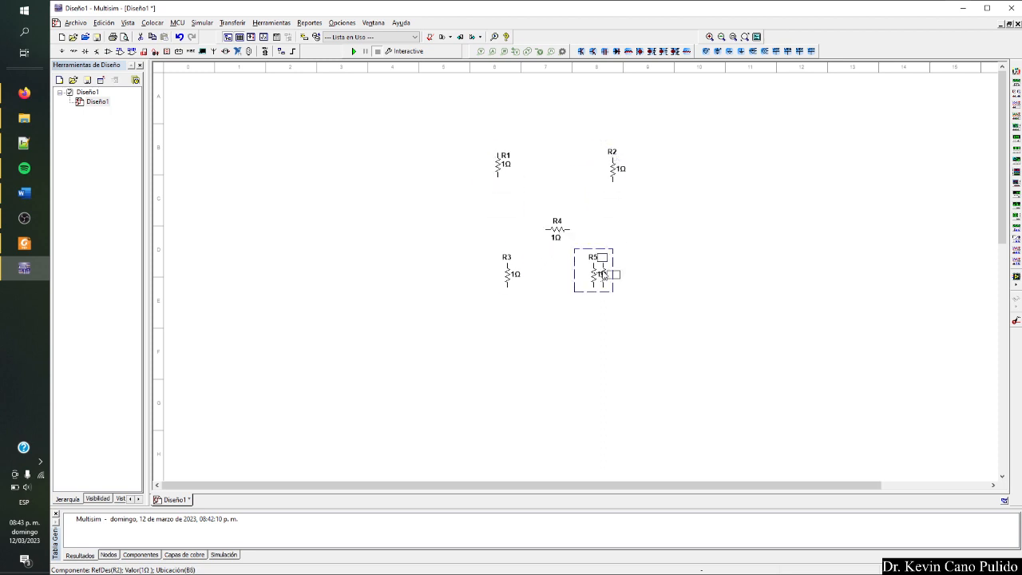
drag(604, 273, 628, 269)
click(571, 310)
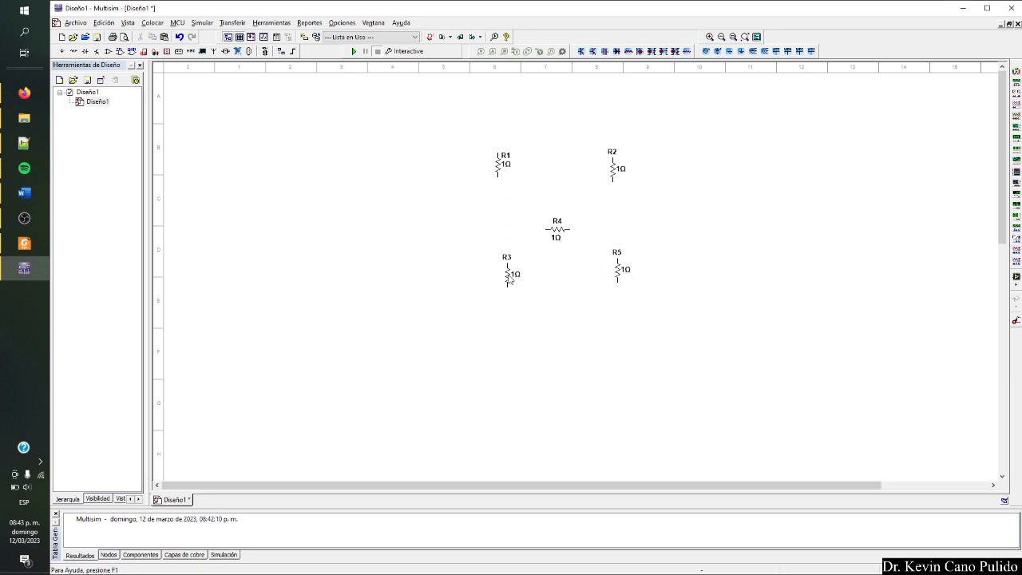
drag(511, 279, 496, 284)
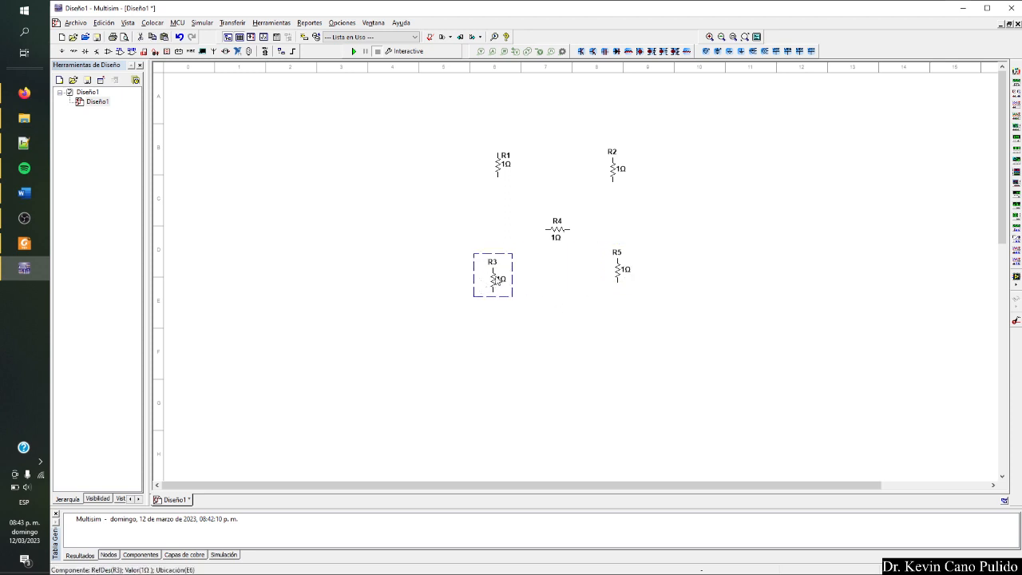
click(325, 281)
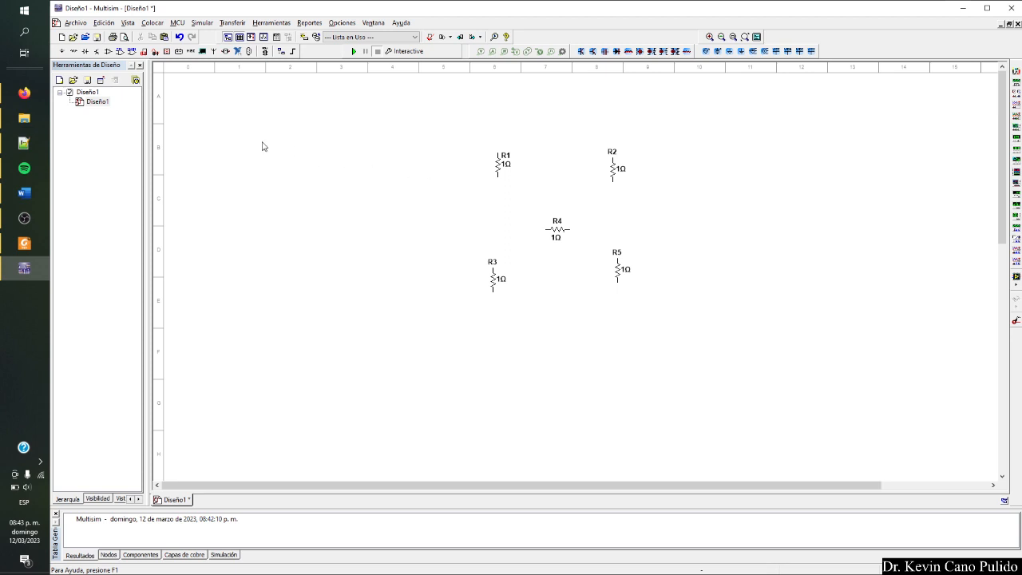
right_click(338, 182)
click(351, 187)
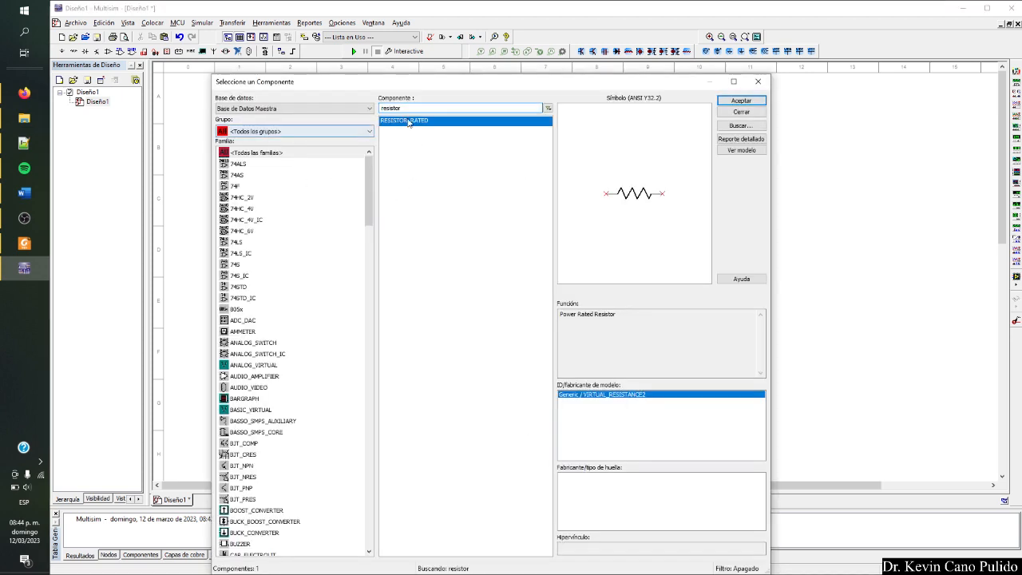
click(759, 83)
Place a DC_POWER voltage source from the POWER_SOURCES family of the Sources group on the schematic.
right_click(461, 157)
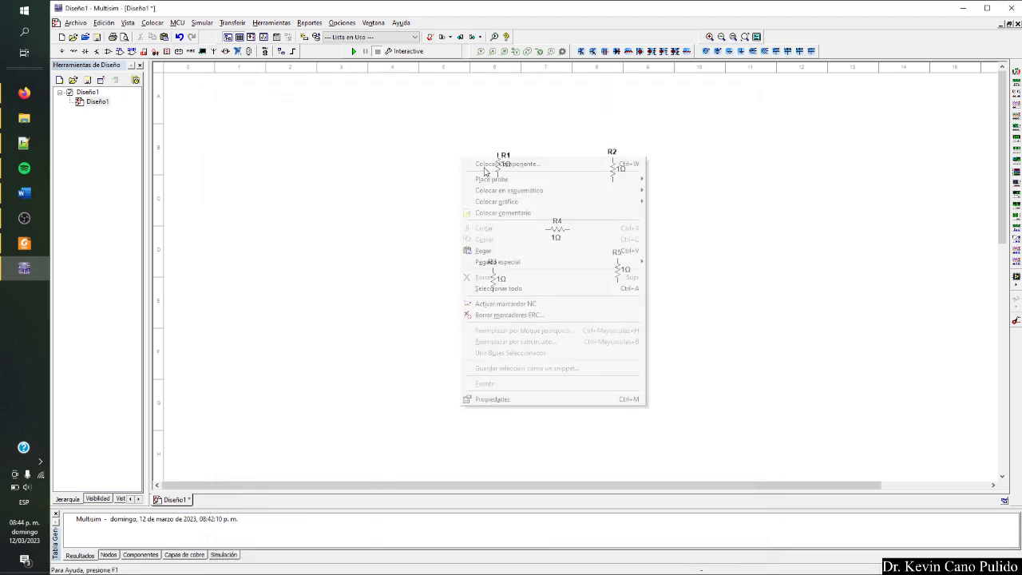
click(497, 164)
click(290, 131)
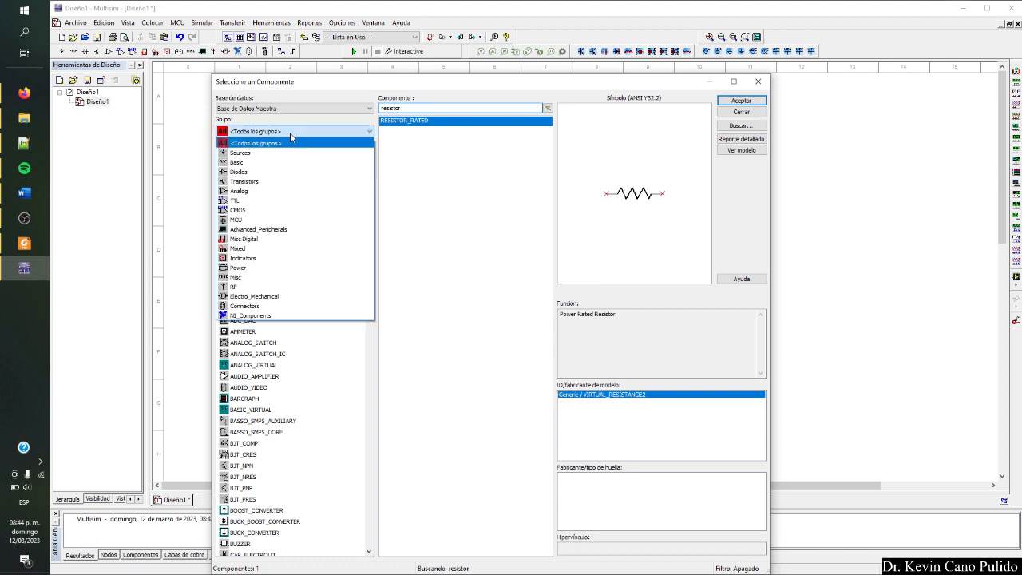
click(249, 154)
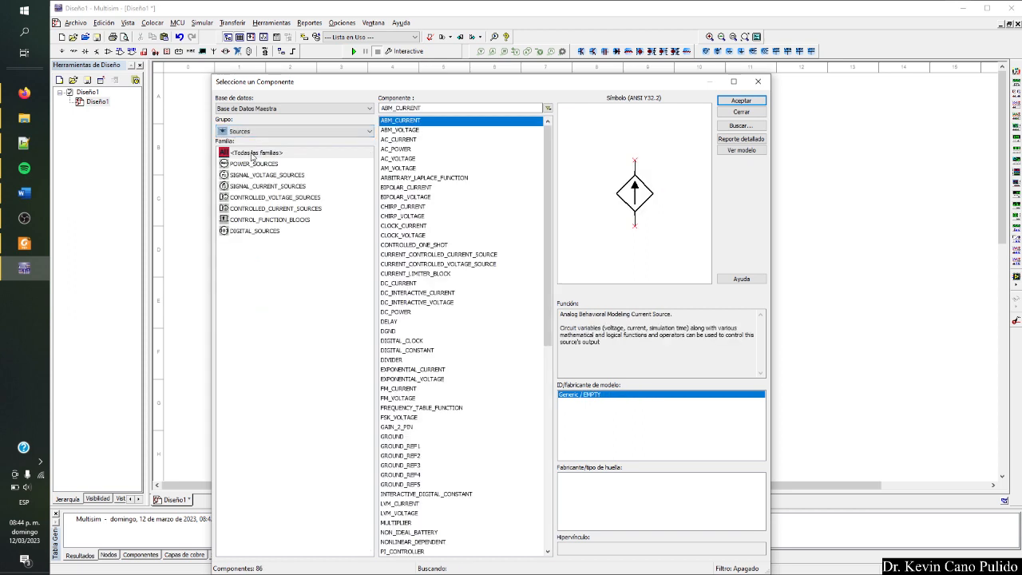
click(261, 165)
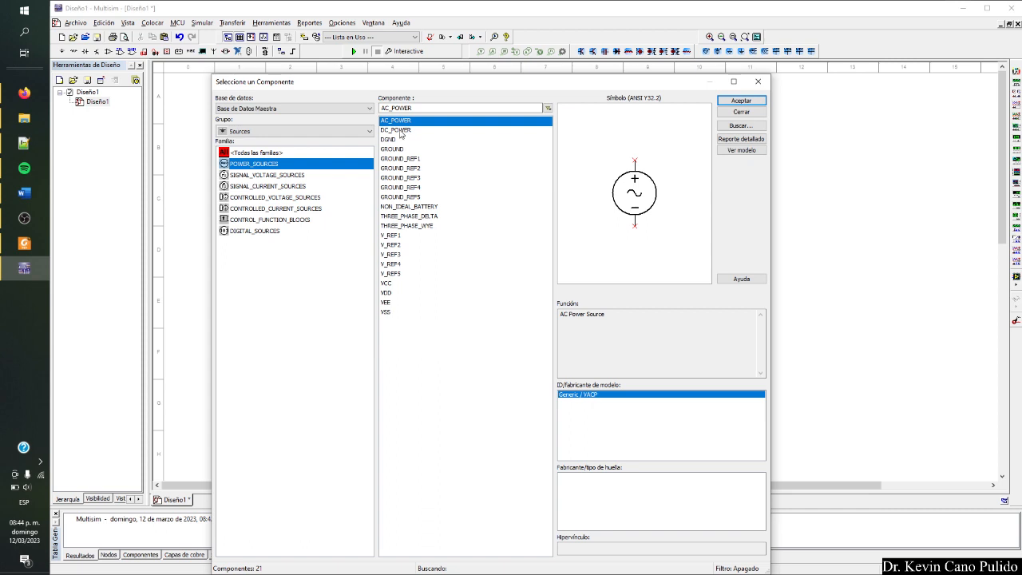
click(400, 130)
click(741, 101)
click(536, 247)
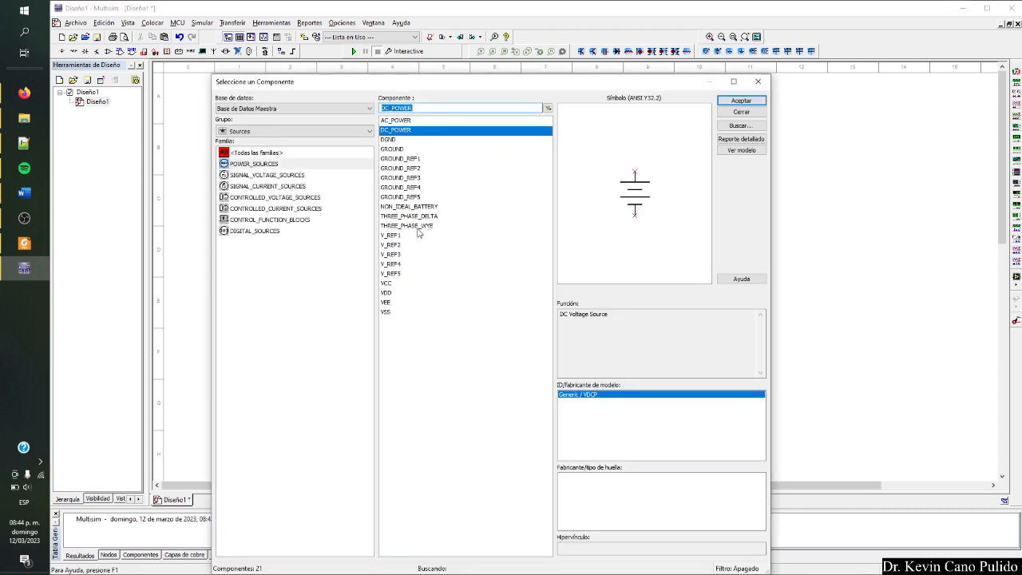
Place a DC_CURRENT source from the SIGNAL_CURRENT_SOURCES family between R1 and R3.
click(269, 190)
key(Up)
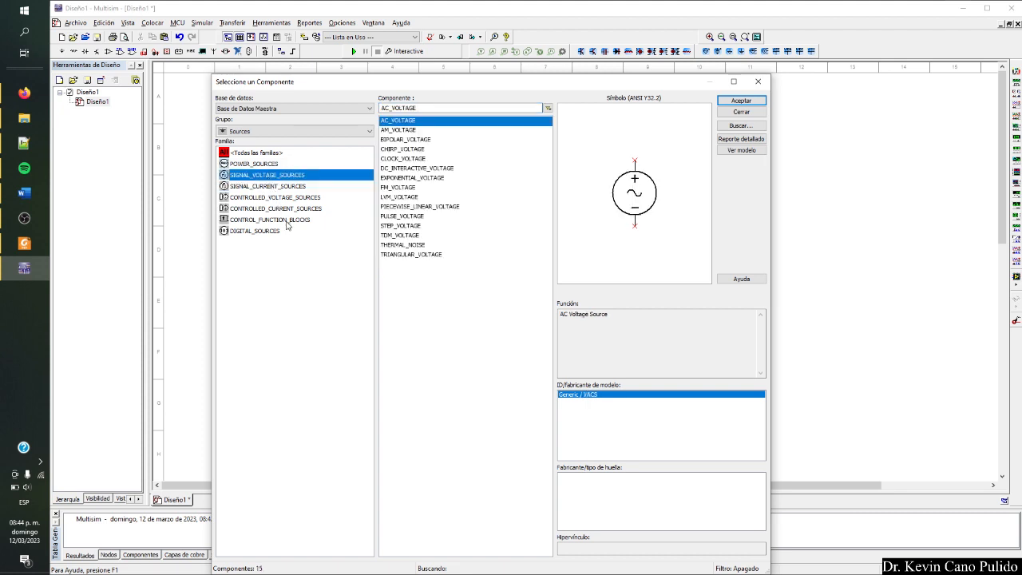
click(256, 163)
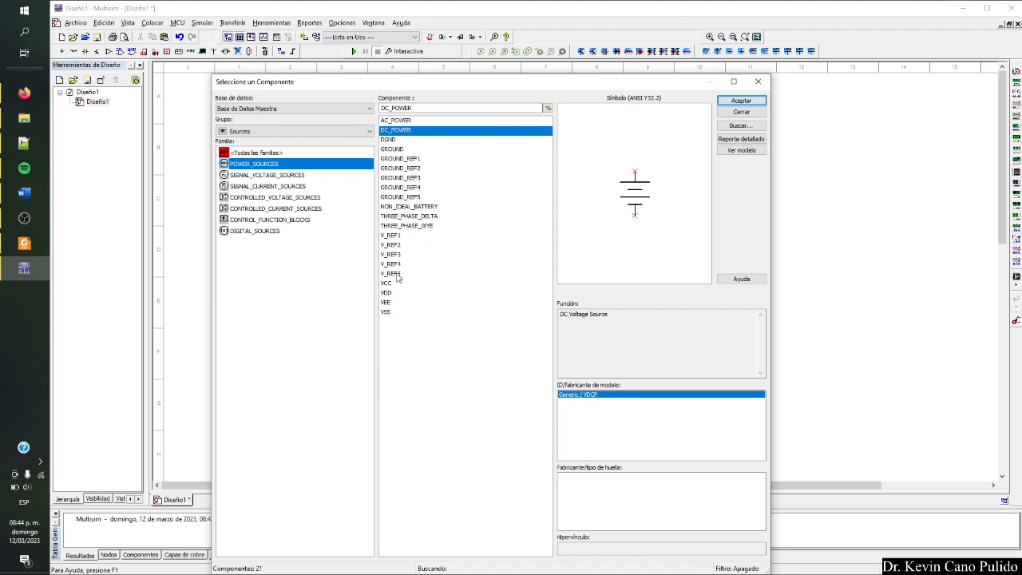
click(279, 175)
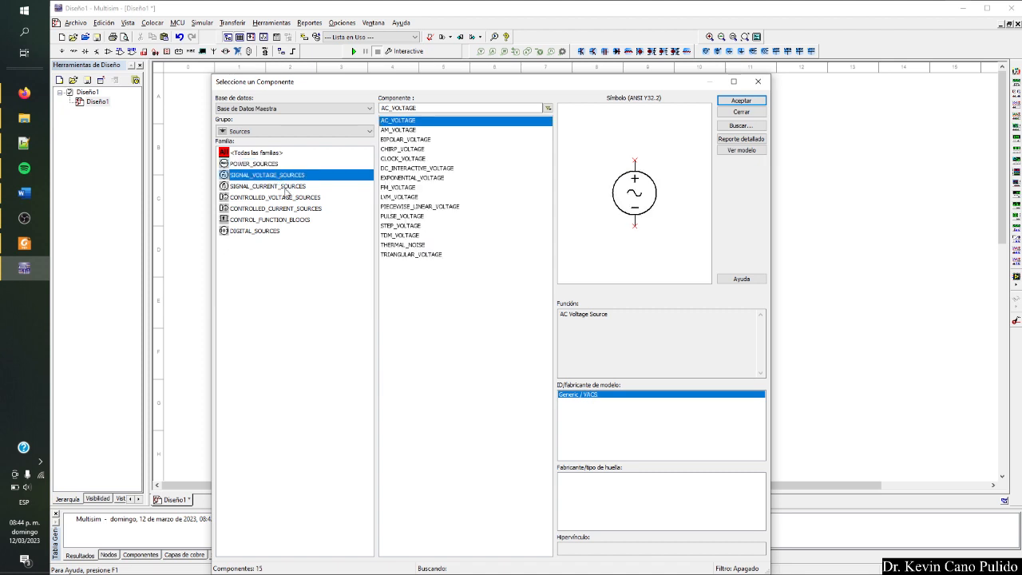
click(283, 186)
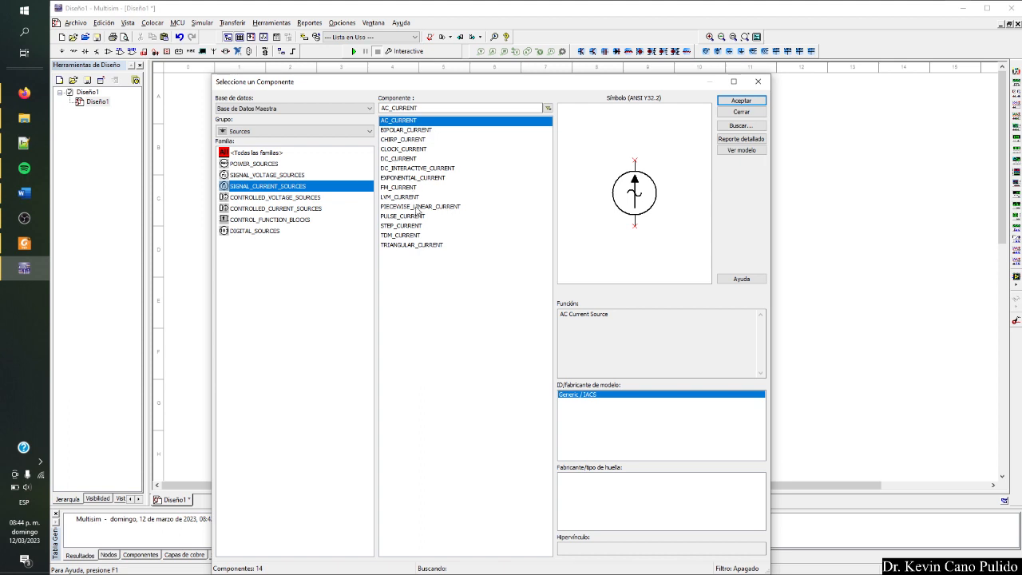
click(403, 161)
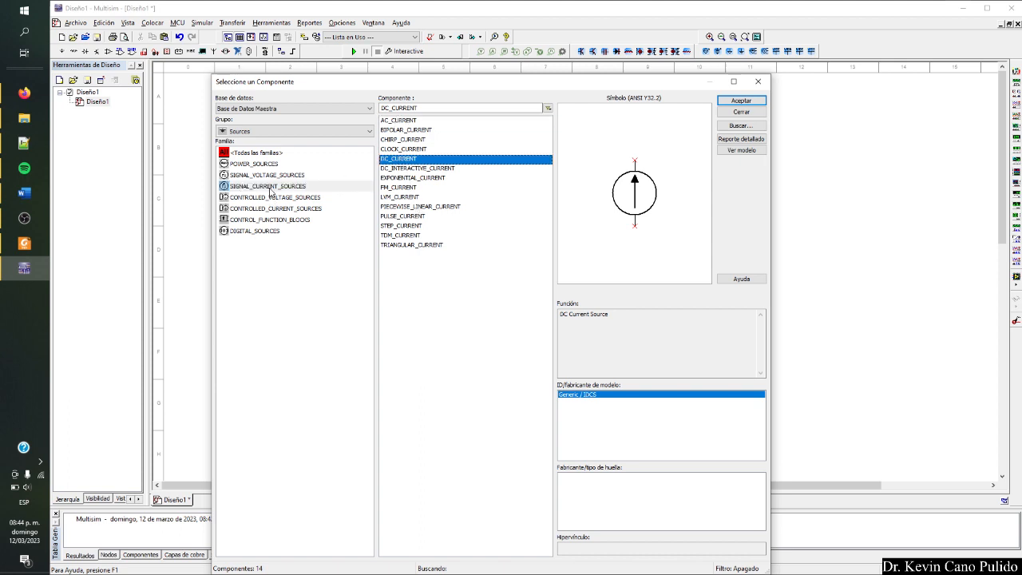
click(741, 100)
click(487, 233)
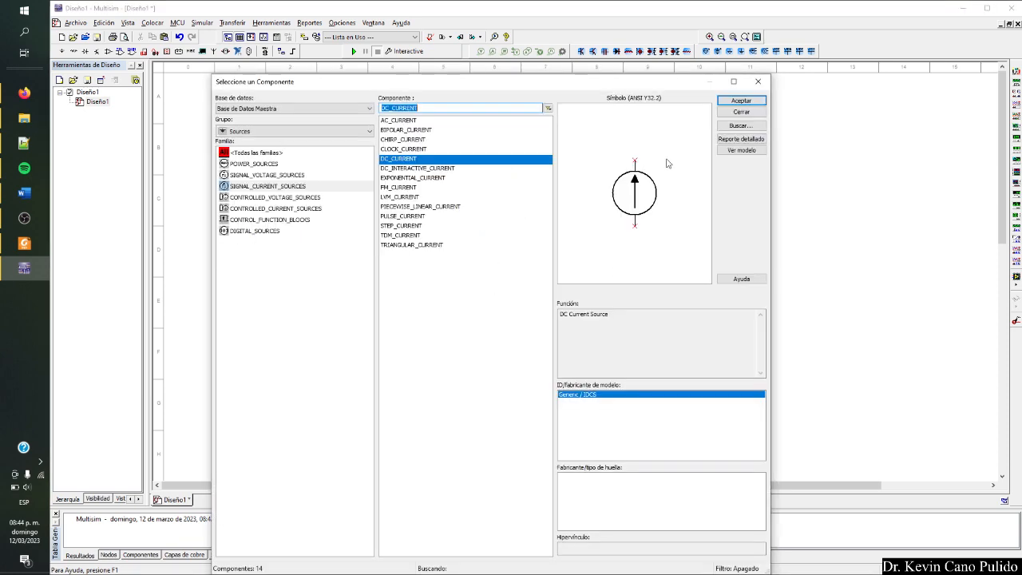
click(762, 81)
Check the current direction in the textbook's Figure 4.24 and rotate the current source so its arrow points downward.
click(30, 243)
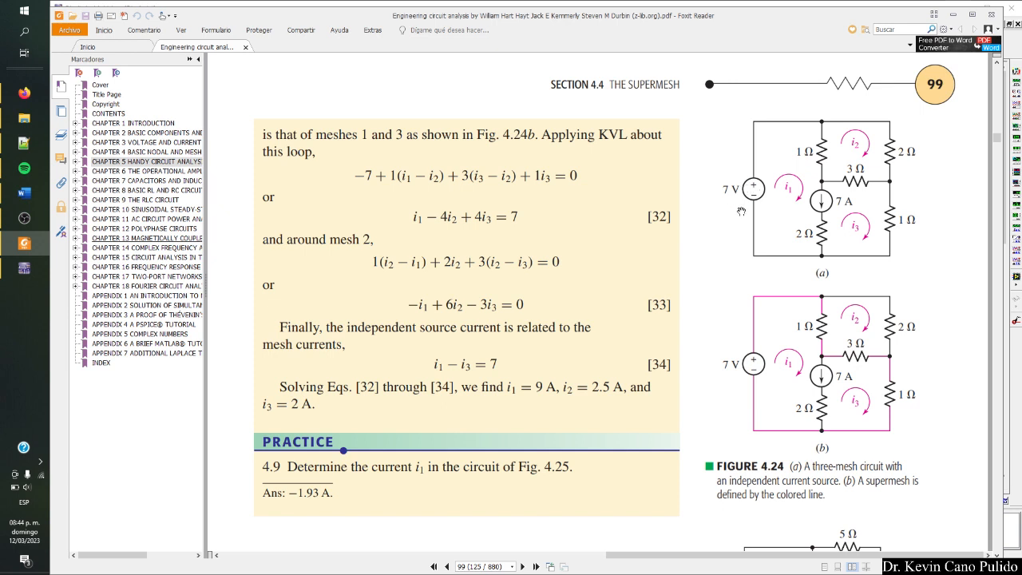
key(alt+Tab)
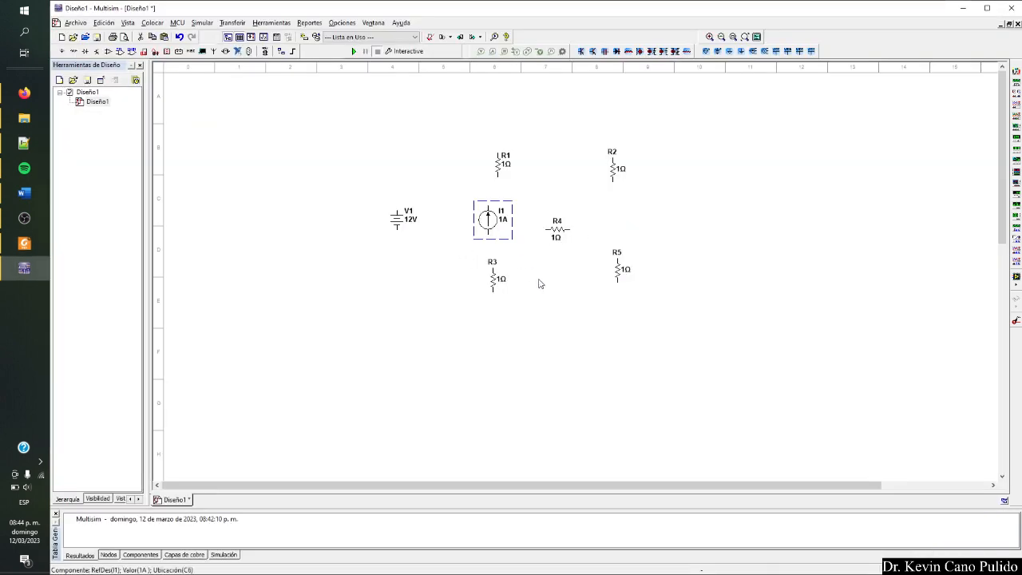
key(ctrl+r)
key(ctrl+r)
Wire V1's negative terminal to R3's lower end and its positive terminal to R1's upper end, aligning R1 with I1 and raising the top wire.
click(391, 225)
click(493, 291)
click(396, 228)
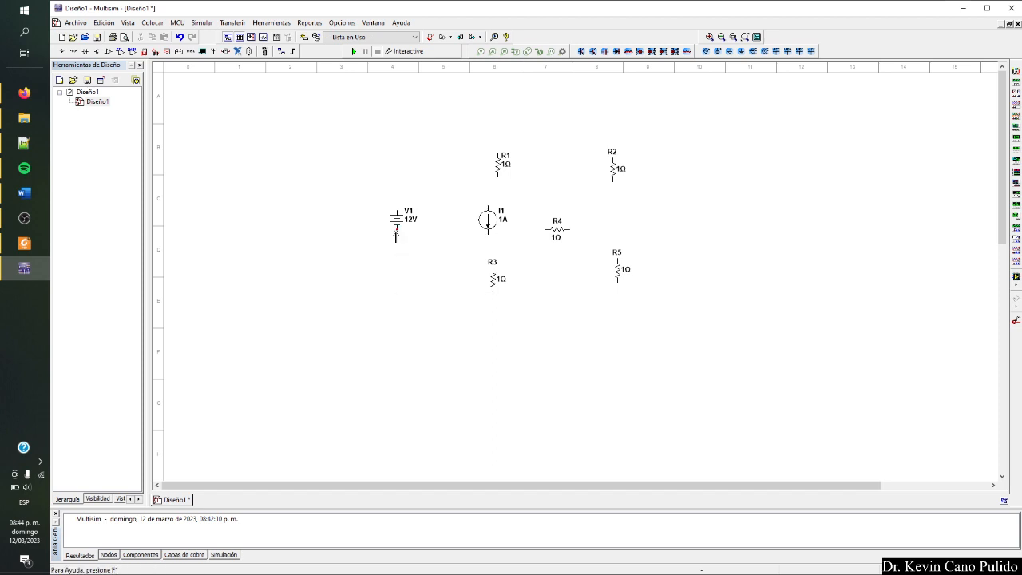
click(397, 207)
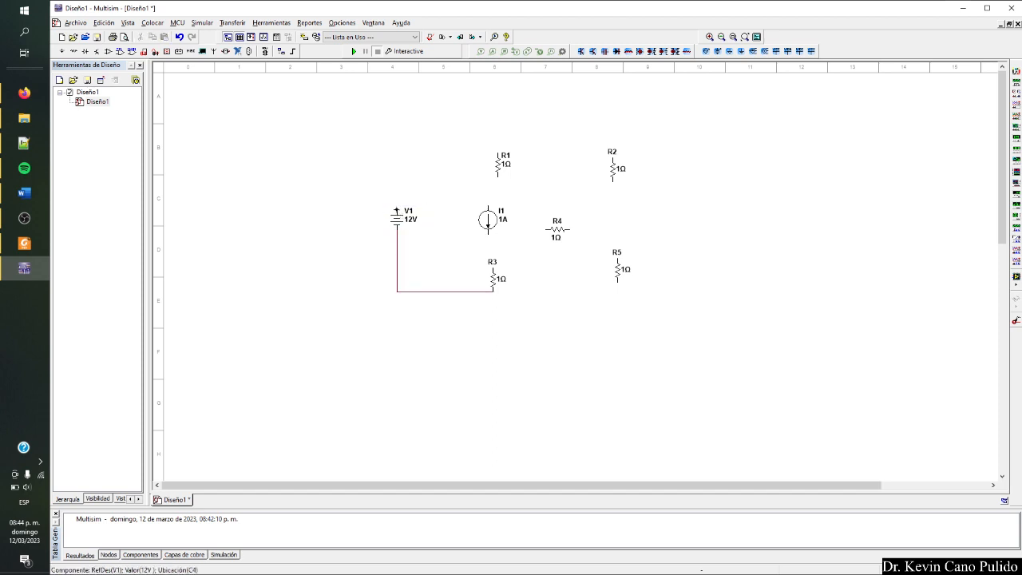
click(496, 152)
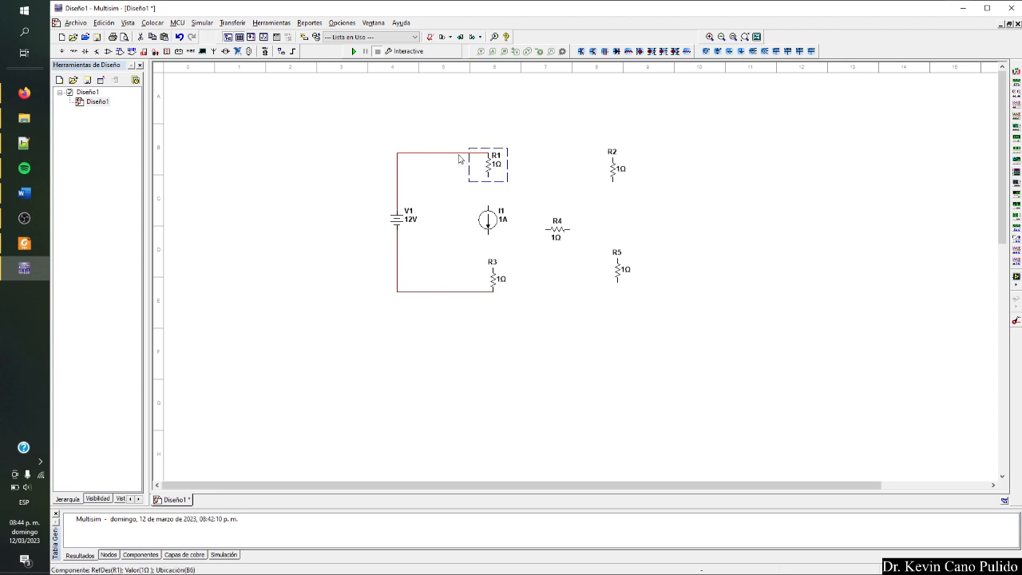
drag(463, 152, 463, 129)
Wire current source I1 in series between R1 and R3, aligning R3 directly beneath it.
click(488, 178)
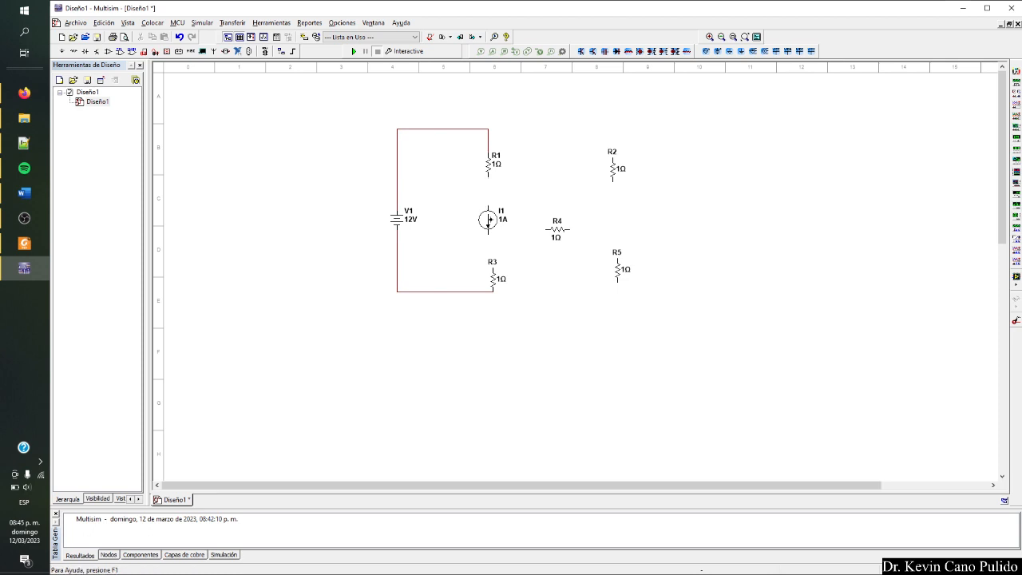
click(488, 206)
click(494, 266)
drag(493, 279, 488, 273)
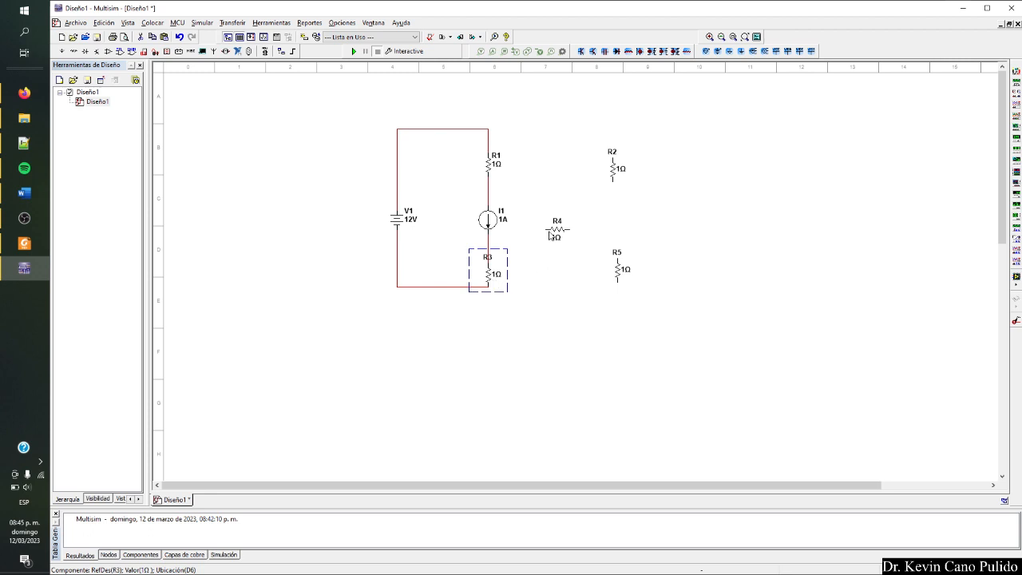
Move R4 up beside the R1–I1 junction and wire its nearer end to that junction.
drag(549, 232, 539, 204)
click(535, 200)
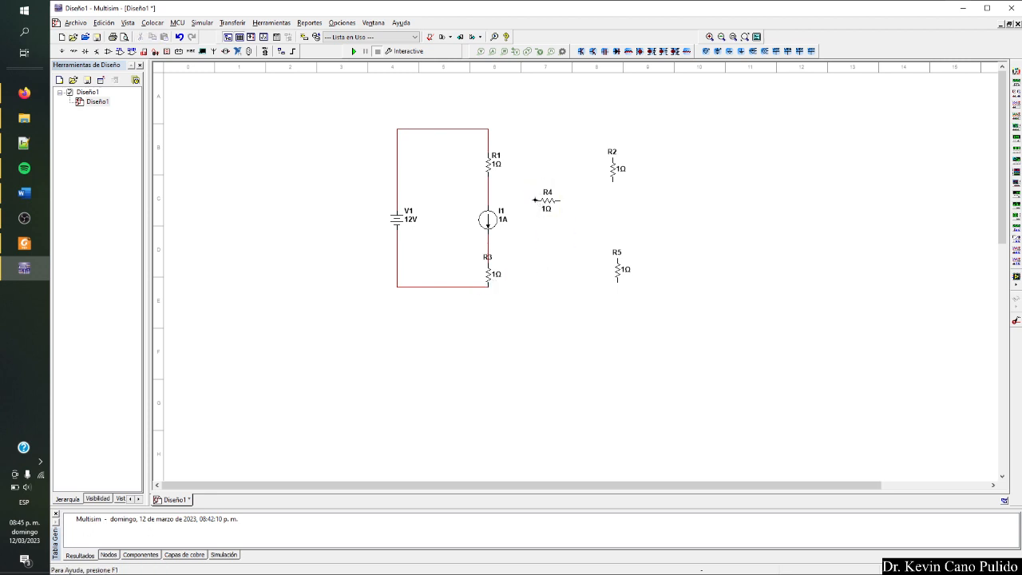
click(488, 199)
Move R2 closer to R4 and wire its upper end to the top node above R1.
click(613, 169)
drag(587, 169, 585, 164)
click(583, 149)
click(488, 129)
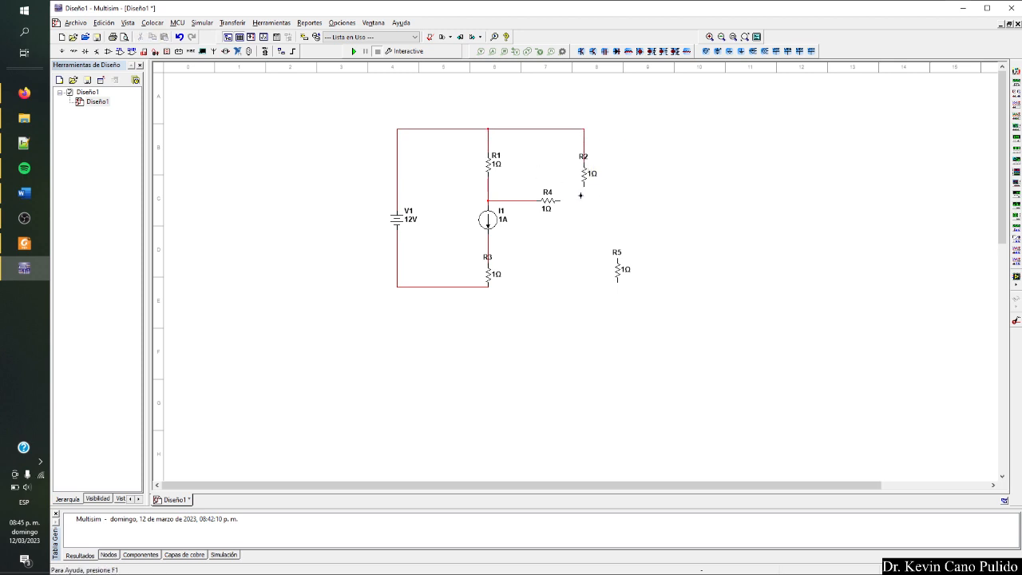
Join R4's free end to R2's lower end, move R5 beneath R2 and wire its upper end to that junction.
drag(616, 263, 584, 245)
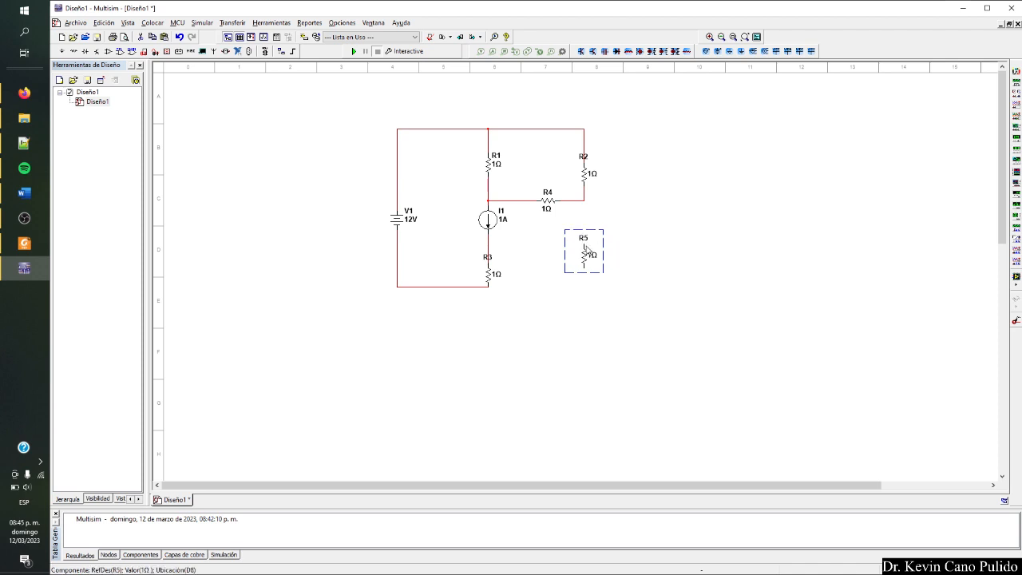
click(584, 239)
click(582, 199)
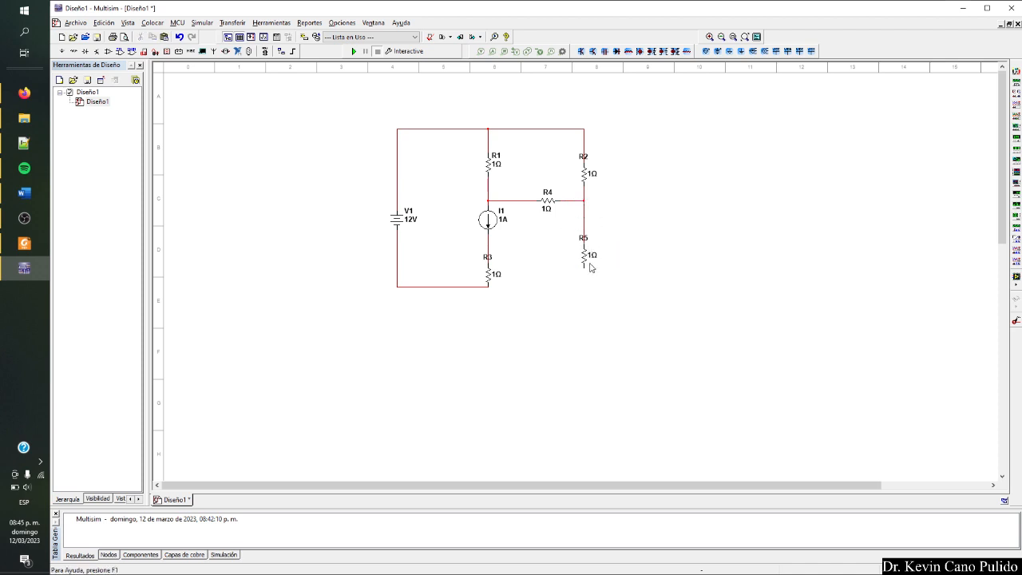
Wire R5's lower end to the bottom node at R3, lowering the bottom wire to form the return path.
click(583, 267)
drag(475, 285, 473, 297)
click(481, 293)
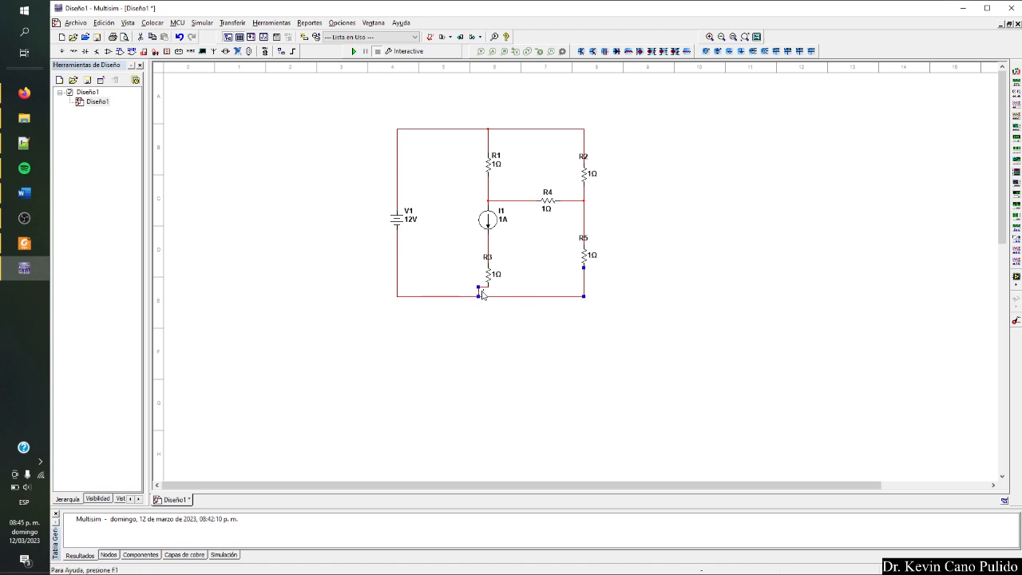
click(503, 335)
right_click(305, 228)
click(270, 217)
click(23, 250)
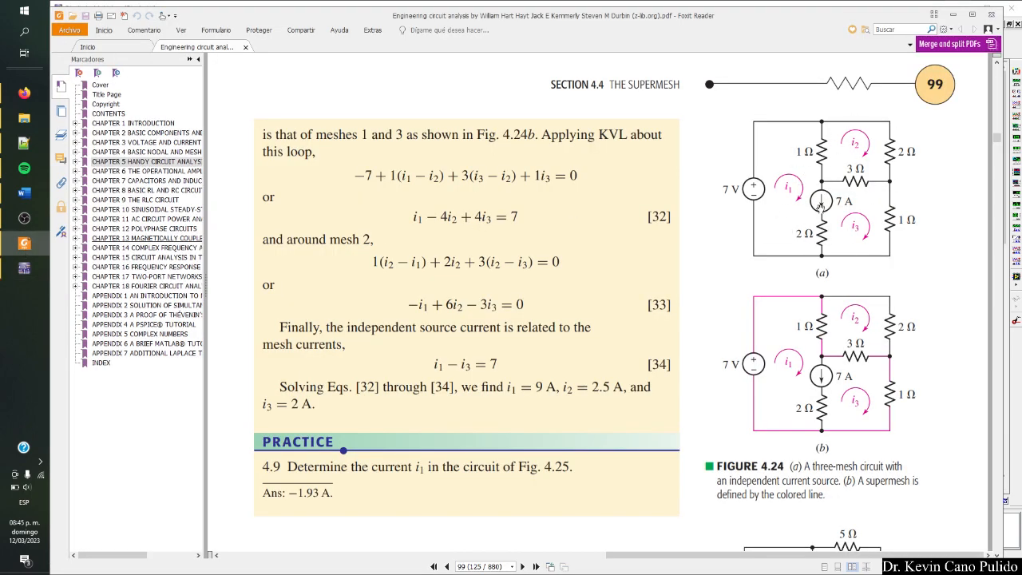
key(alt+Tab)
Place a GROUND component from the POWER_SOURCES family below the circuit, connected to the bottom wire between R3 and R5.
right_click(298, 265)
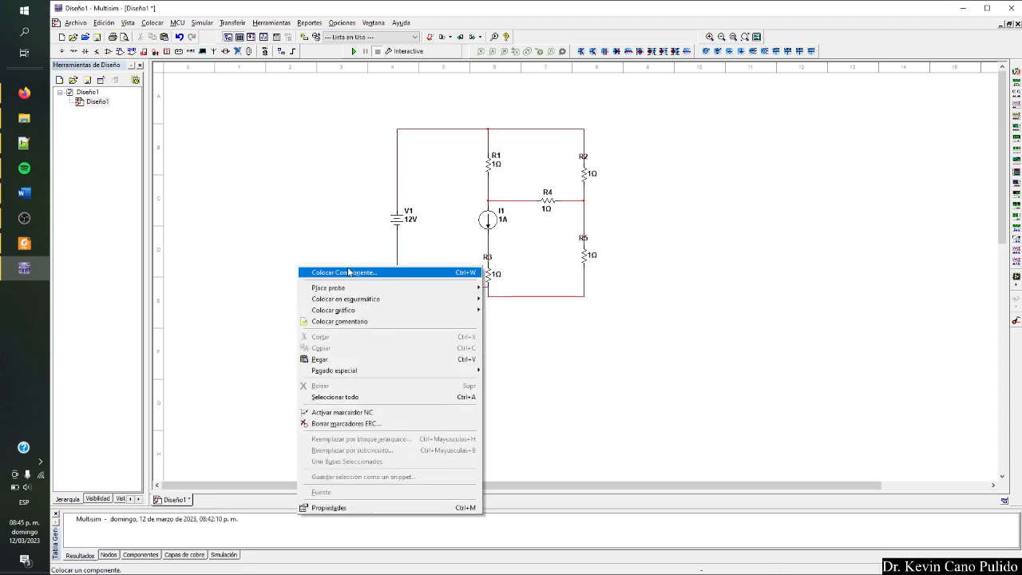
click(371, 272)
click(264, 164)
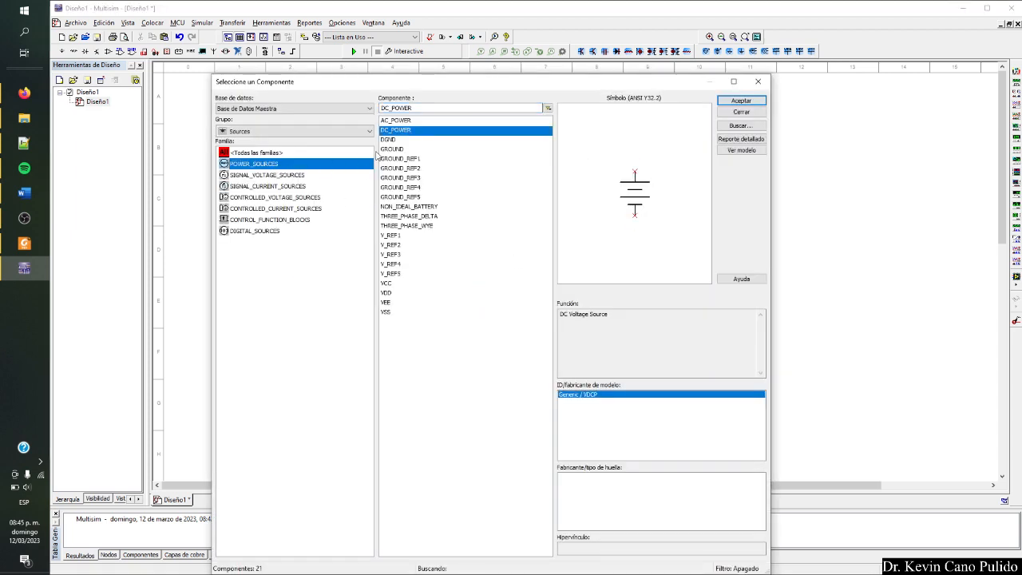
click(402, 151)
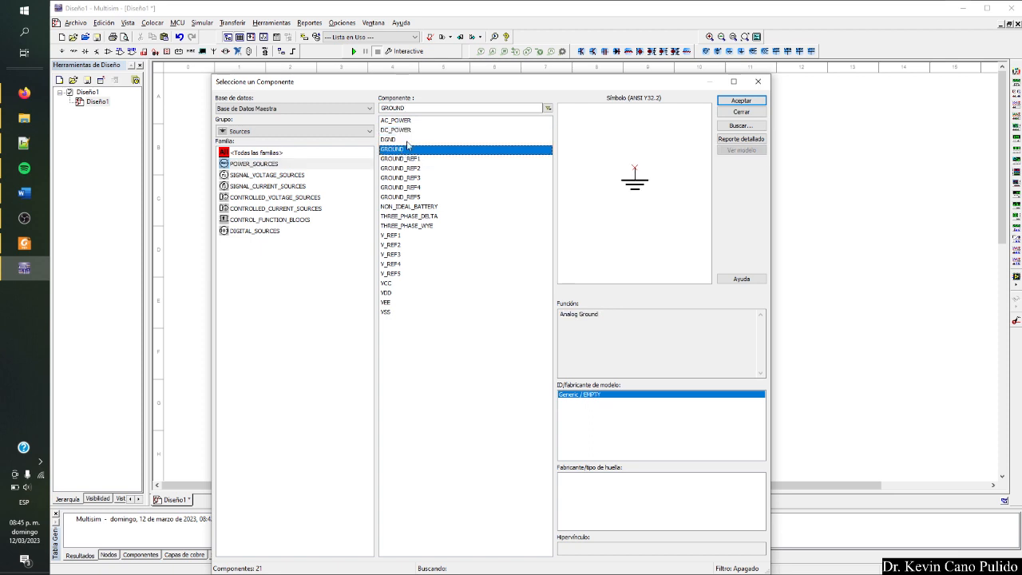
click(257, 133)
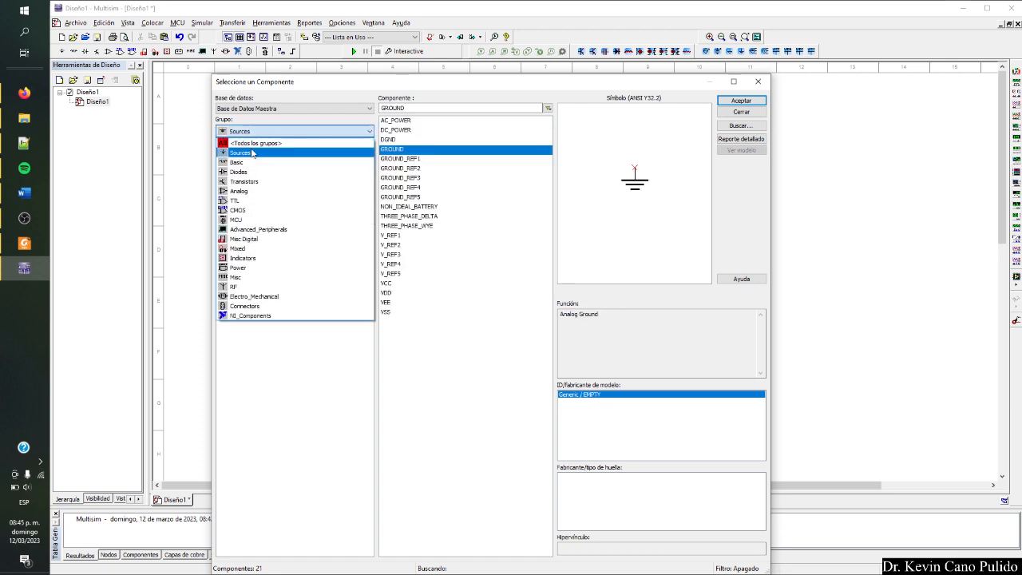
click(254, 157)
click(253, 163)
click(415, 150)
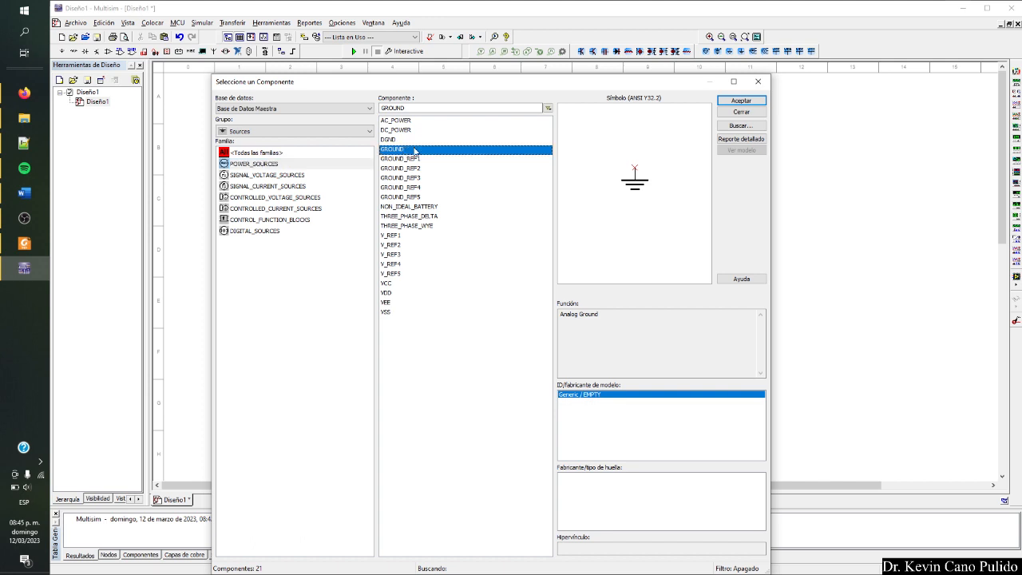
click(741, 100)
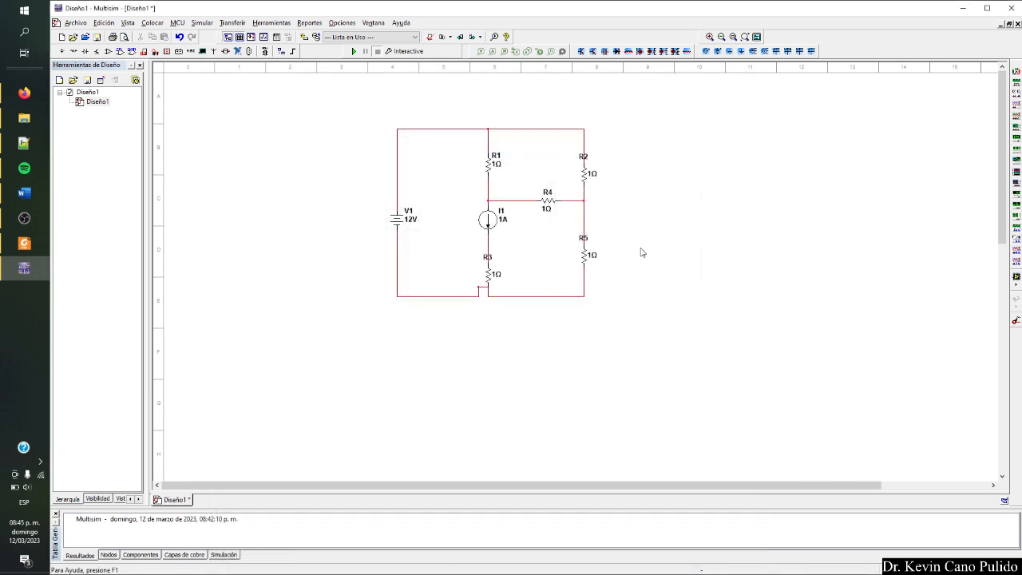
click(513, 317)
click(730, 112)
Check the resistor values in Figure 4.24 and set R2's resistance to 2 Ω.
key(alt+Tab)
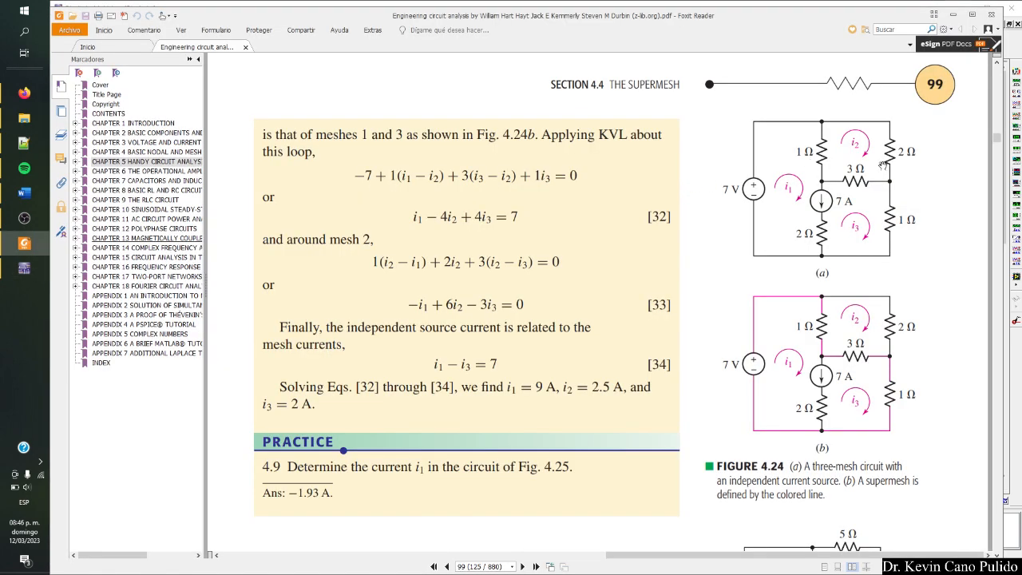
key(alt+Tab)
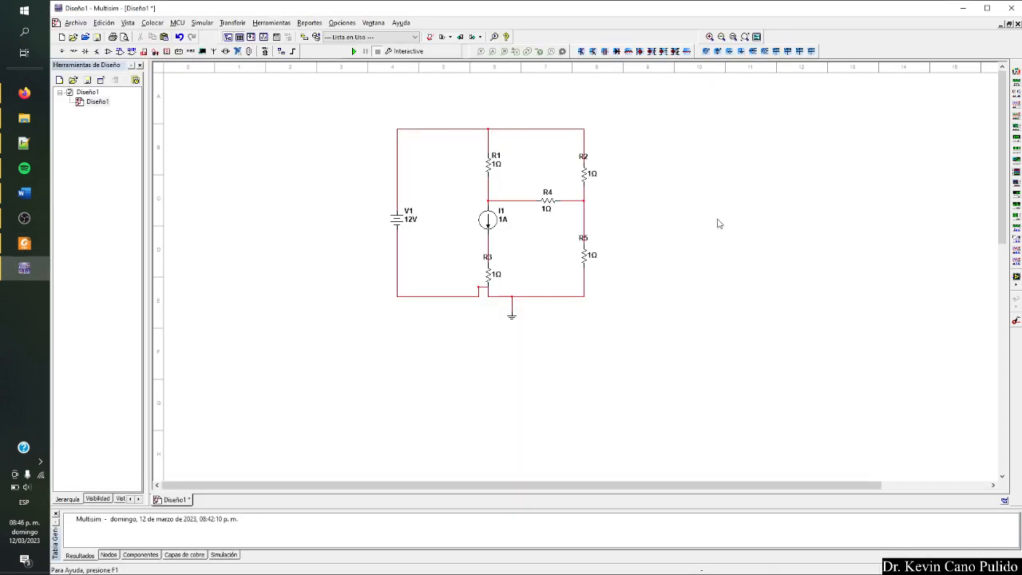
double_click(589, 180)
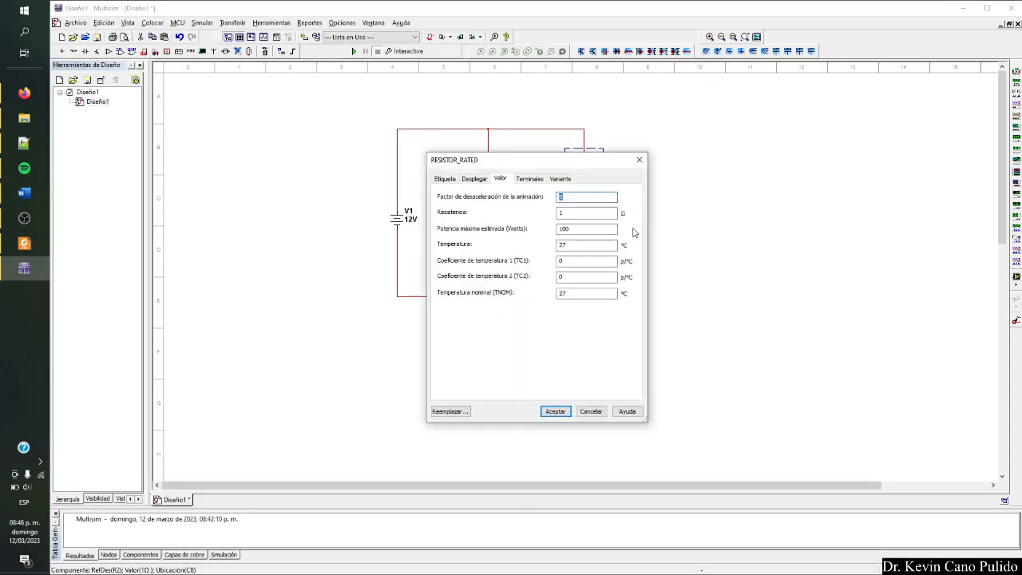
double_click(585, 213)
text(2)
click(555, 411)
Set R4's resistance to 3 Ω and R3's resistance to 2 Ω.
double_click(546, 202)
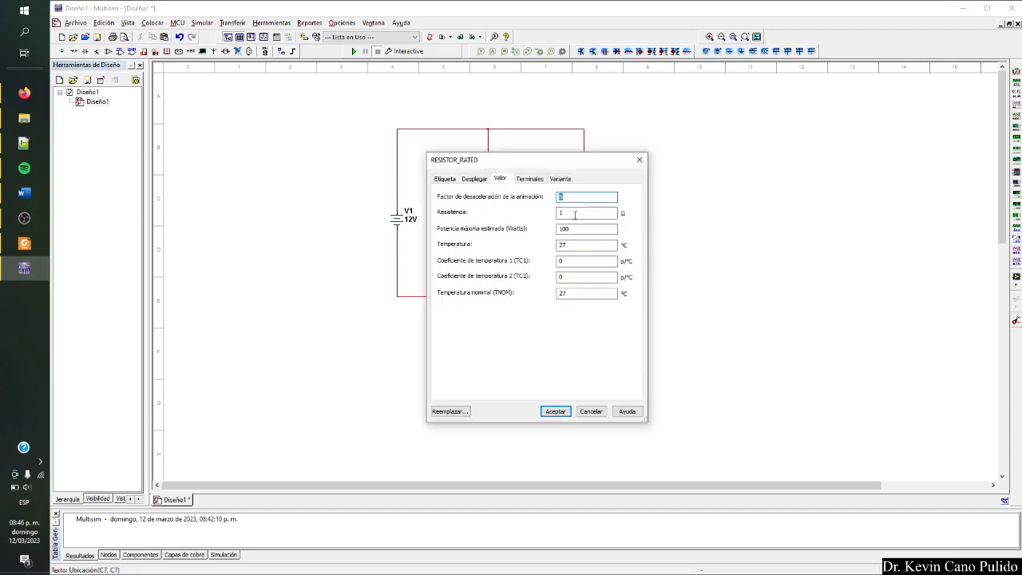
text(3)
click(555, 411)
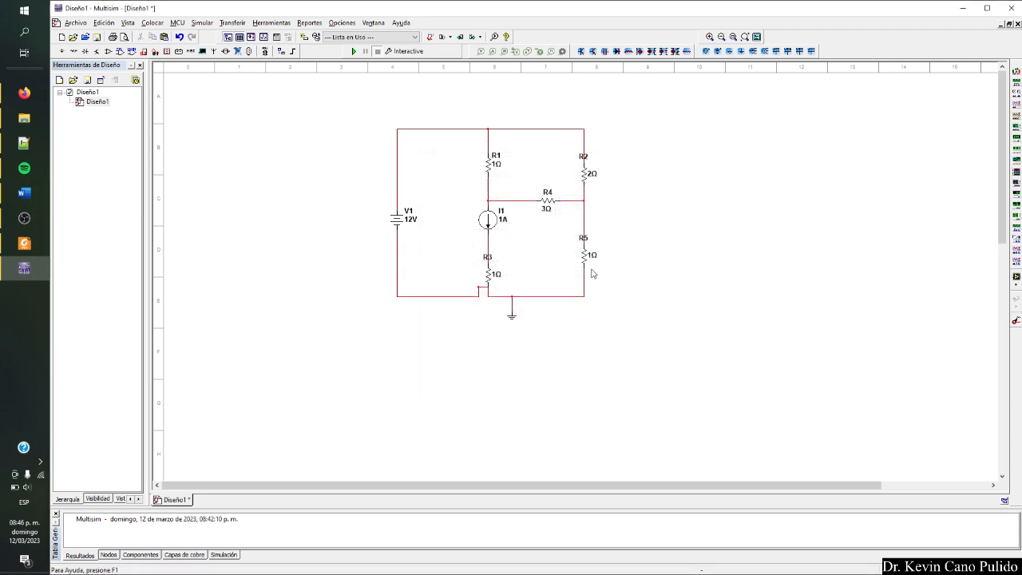
double_click(496, 275)
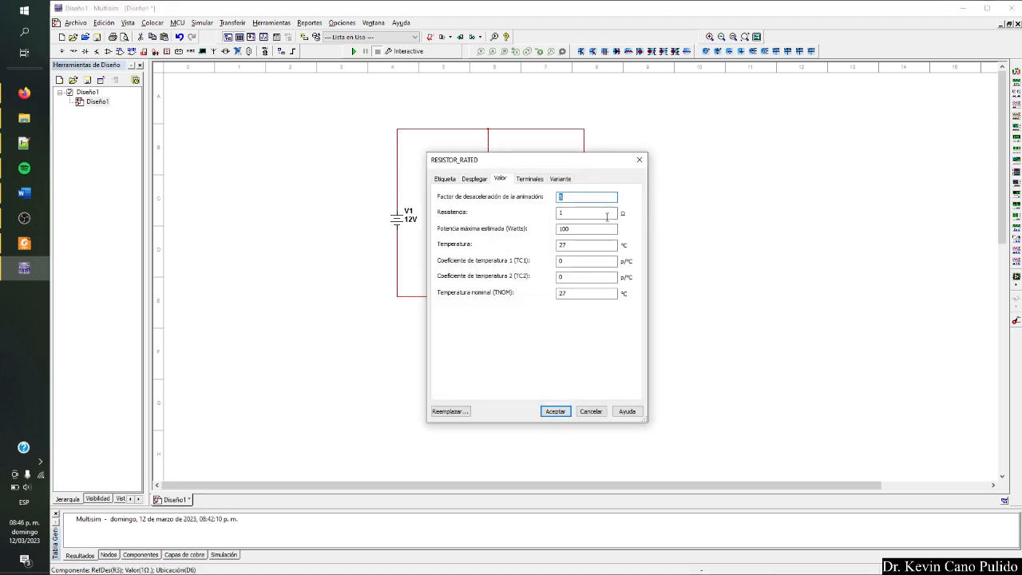
text(2)
click(555, 411)
Place a multimeter beside the circuit, connect it in parallel with V1, and briefly run the simulation.
key(alt+Tab)
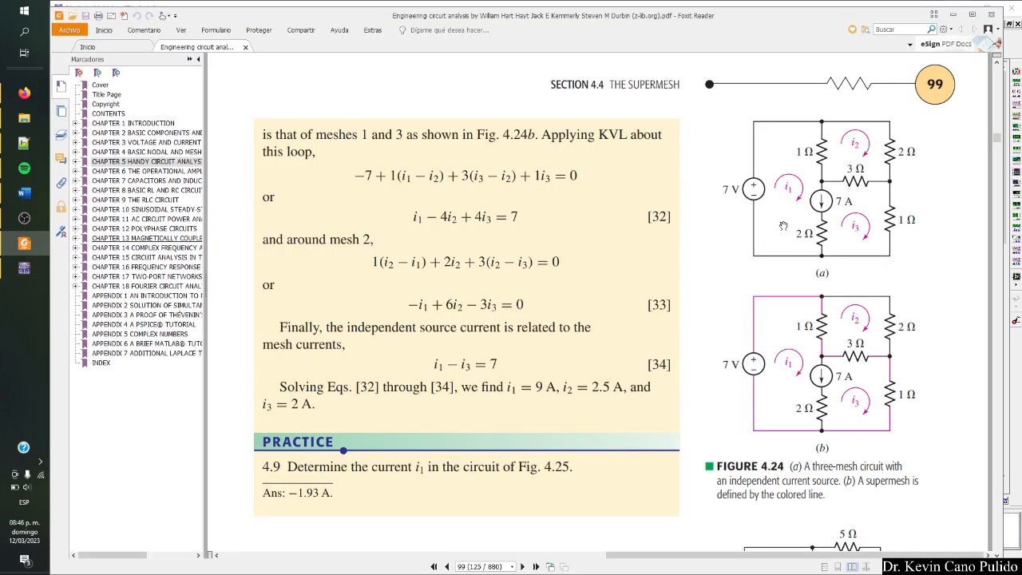
key(alt+Tab)
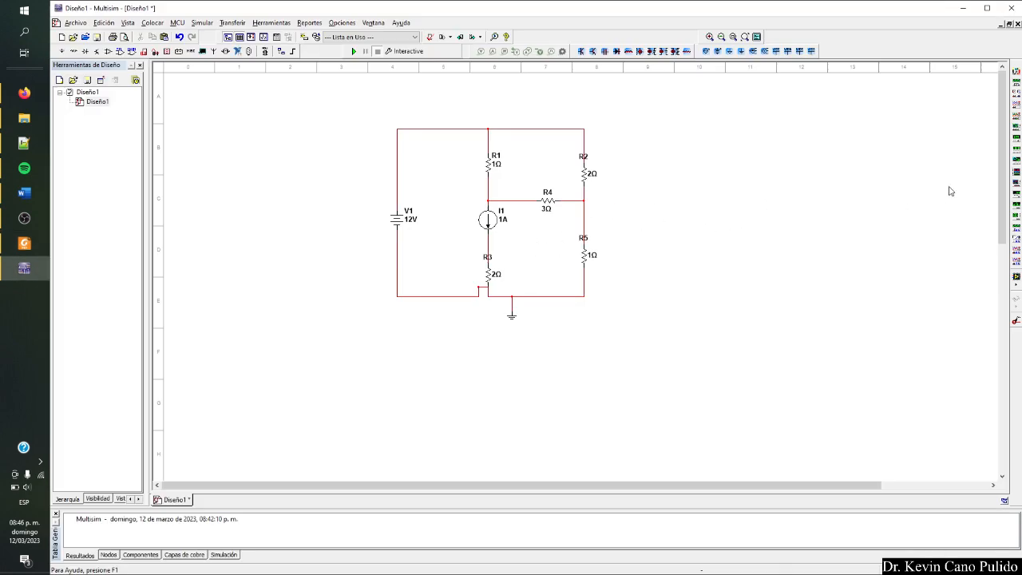
click(1016, 72)
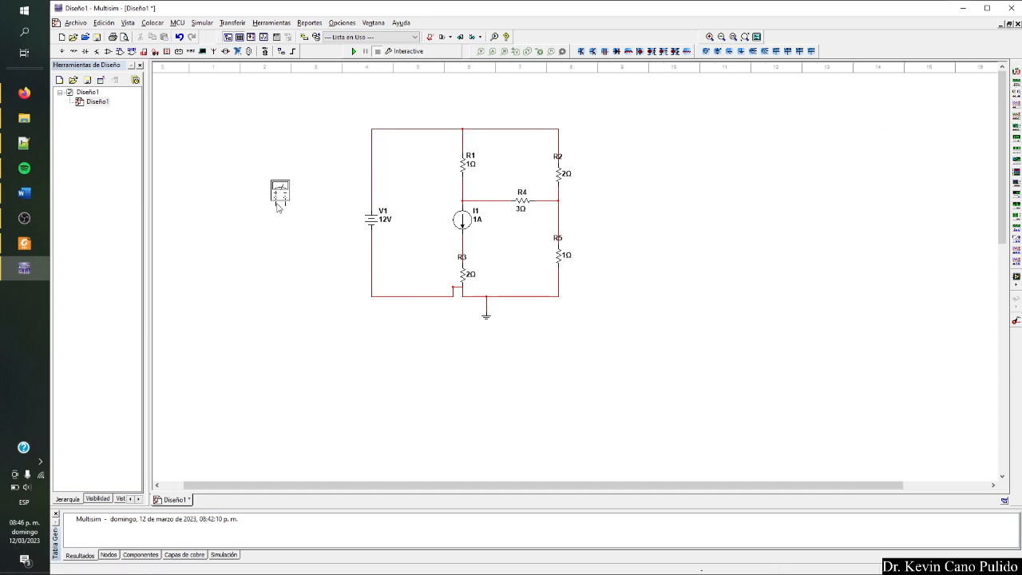
click(278, 207)
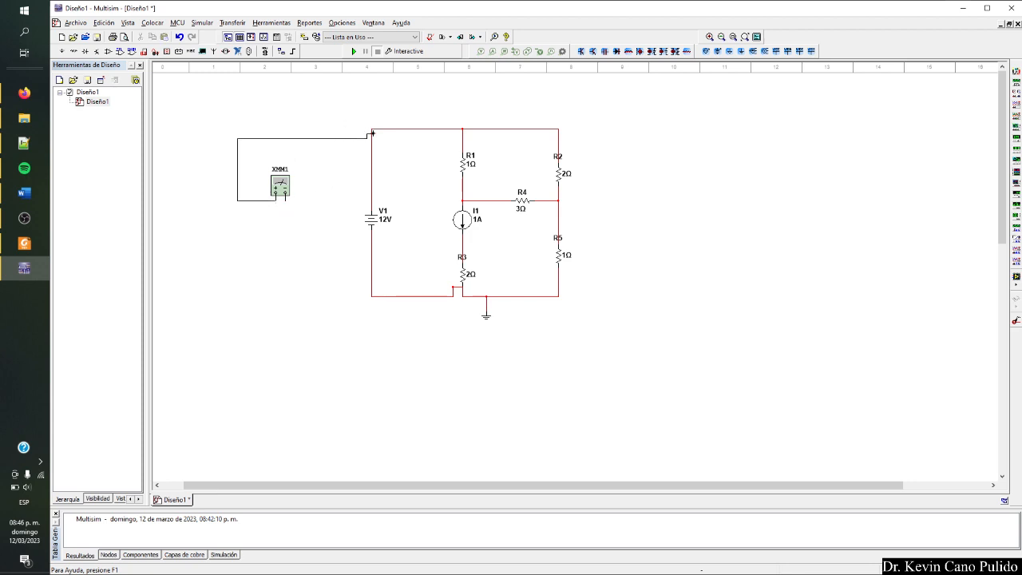
click(371, 138)
click(285, 198)
click(372, 292)
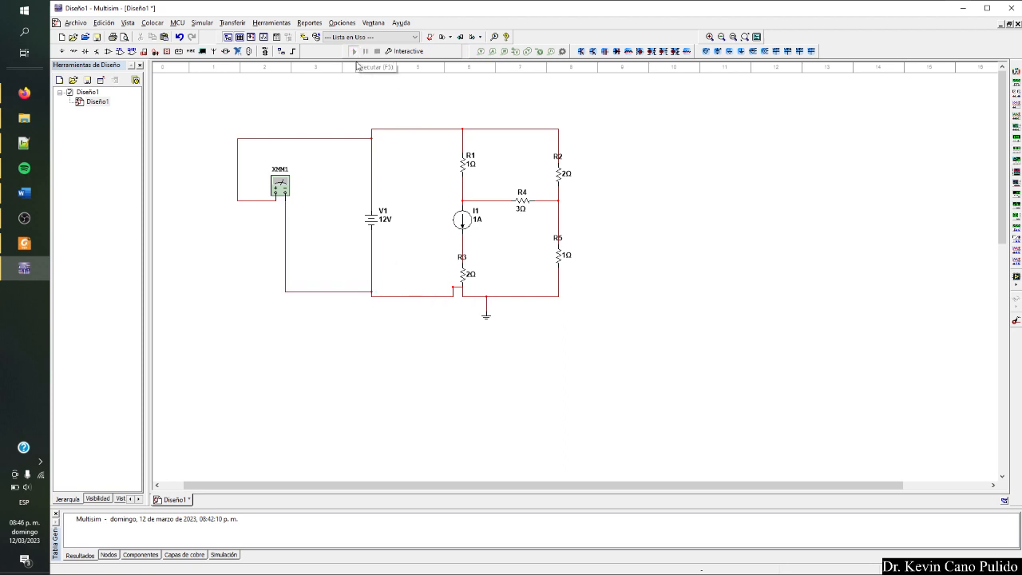
key(F5)
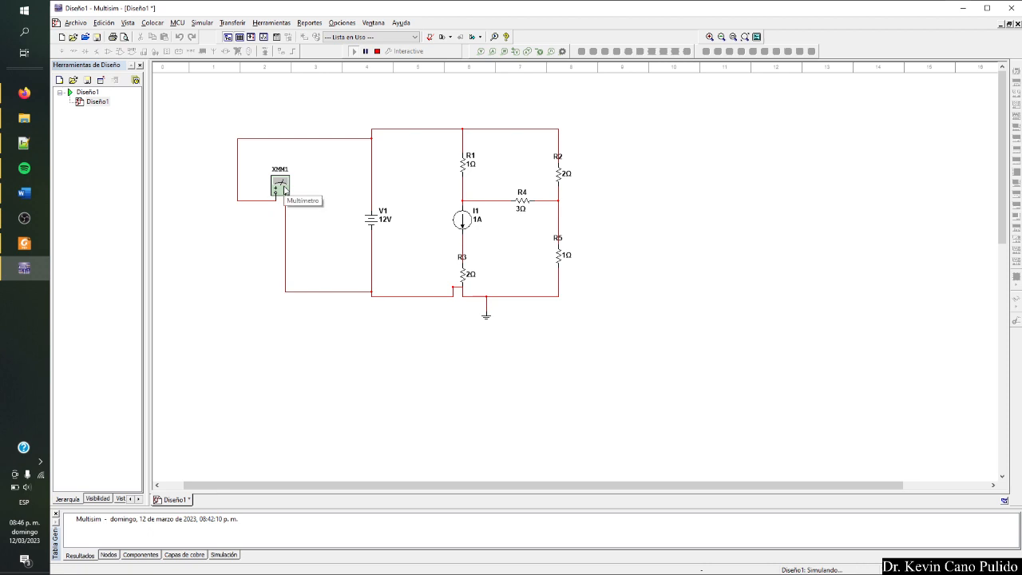
click(376, 52)
Set V1's voltage to 7 V and I1's current to 7 A, following Figure 4.24.
double_click(372, 222)
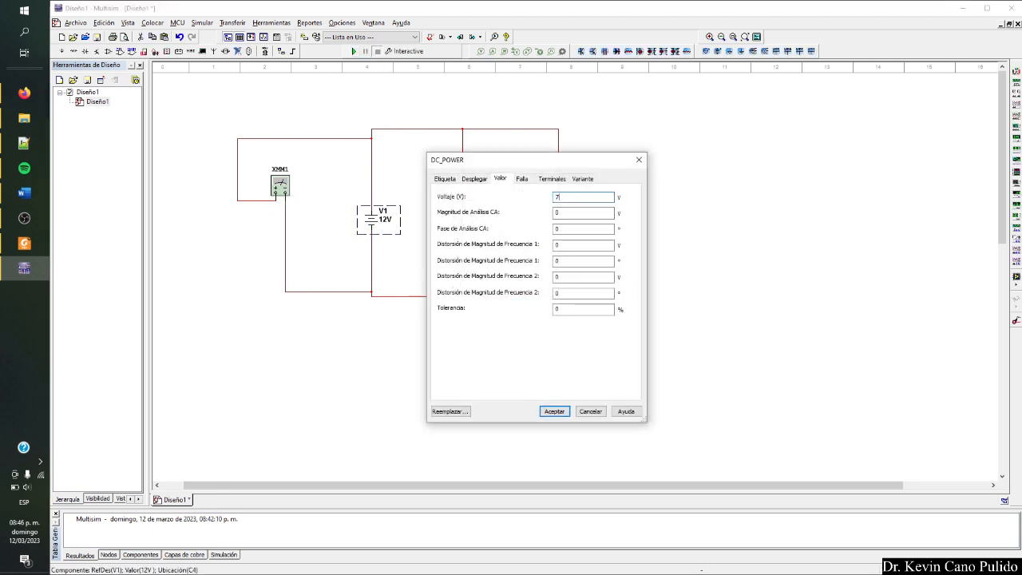
click(552, 411)
key(alt+Tab)
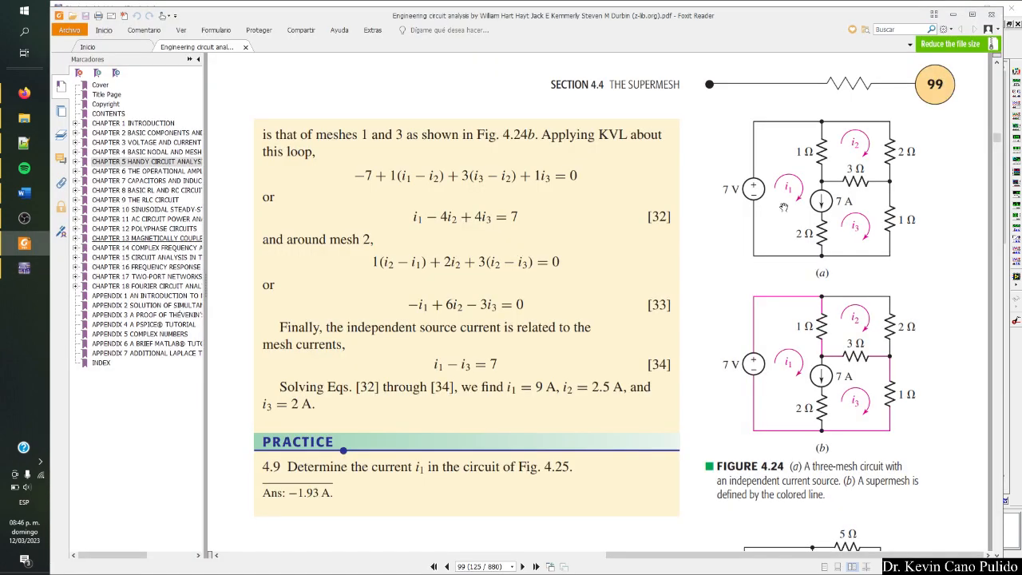
key(alt+Tab)
double_click(472, 226)
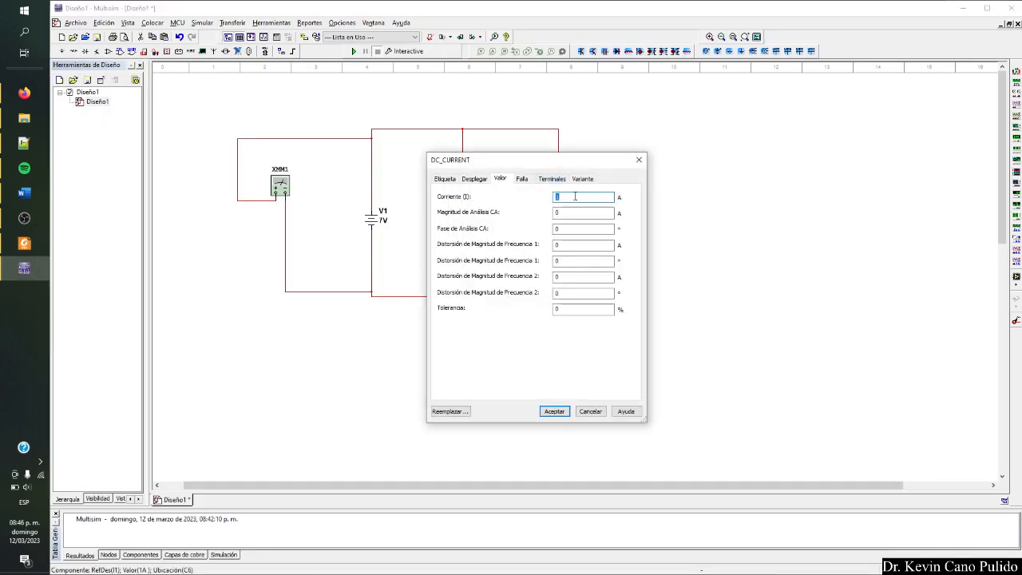
text(7)
click(554, 411)
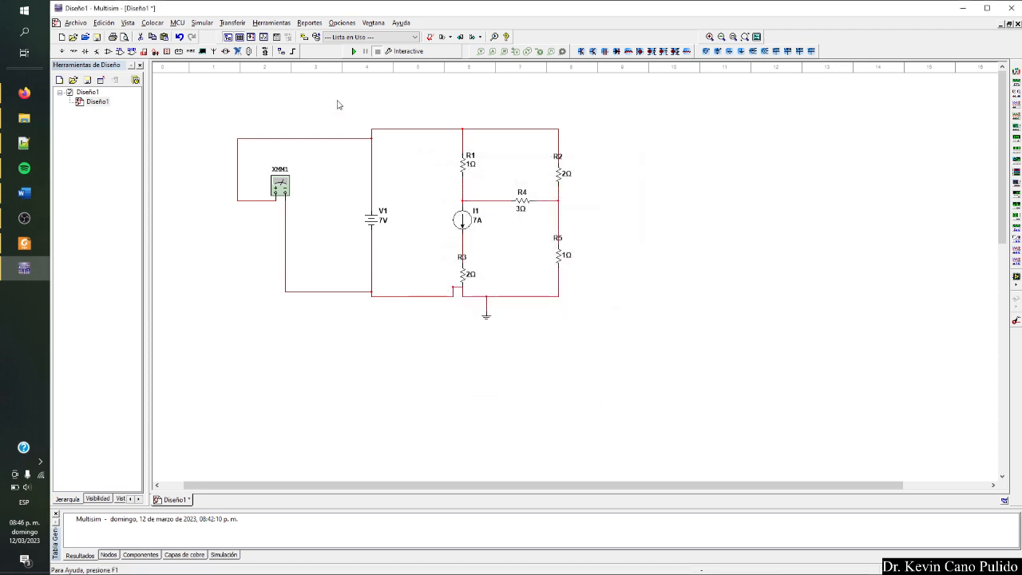
Run the simulation to read the voltage across V1 on the XMM1 multimeter, then stop it and close the readout.
key(F5)
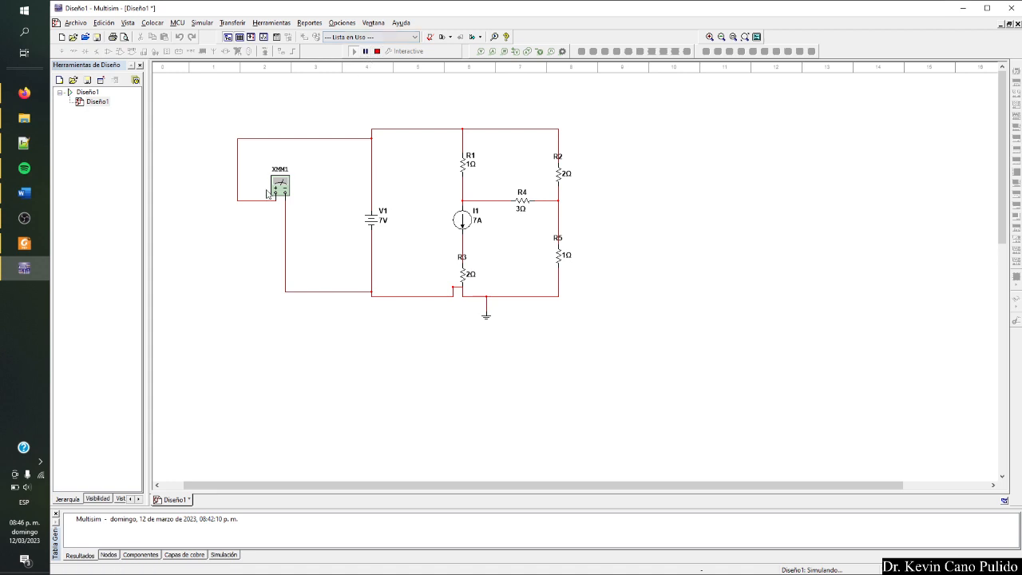
double_click(282, 196)
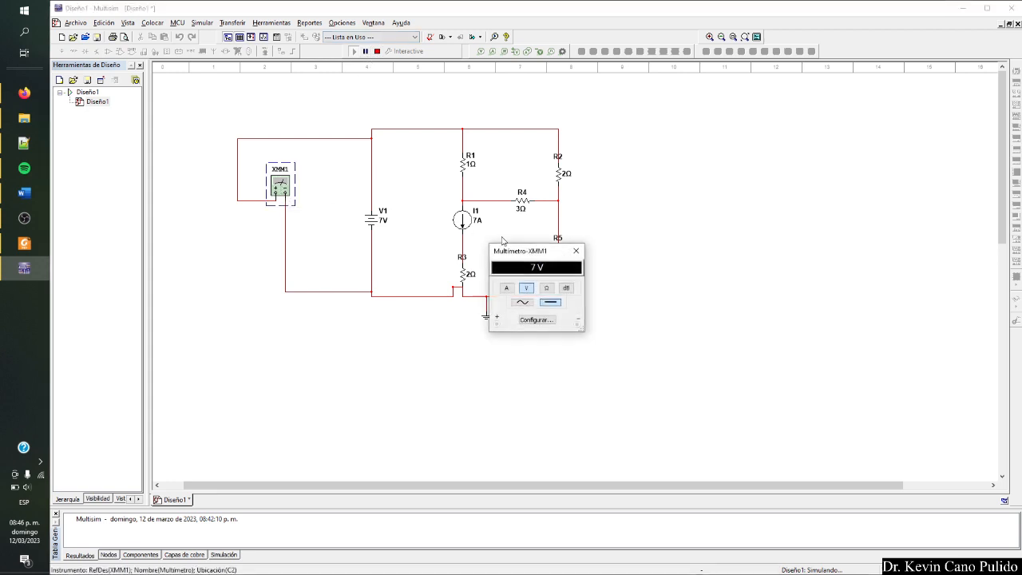
drag(535, 252, 244, 231)
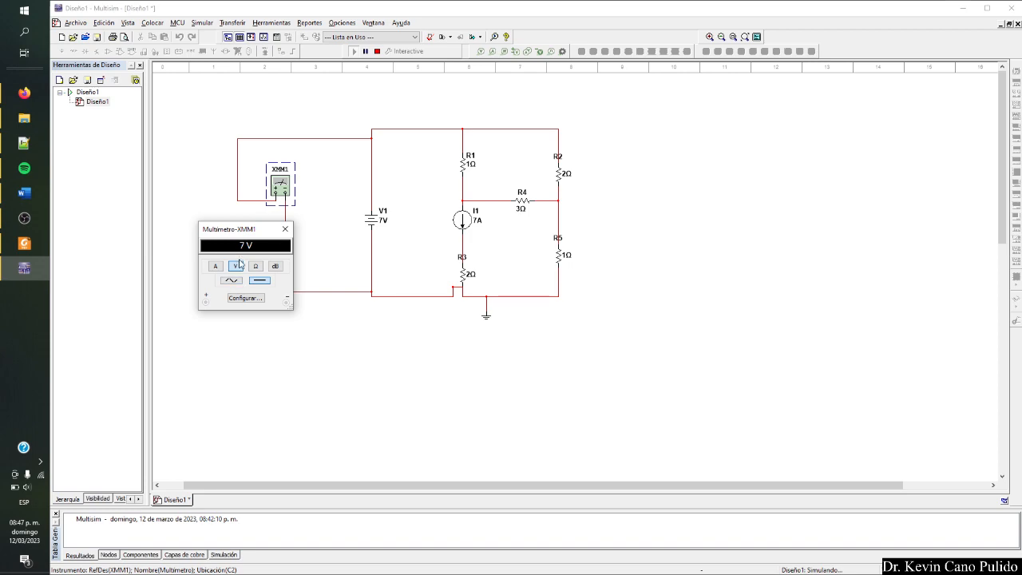
click(377, 51)
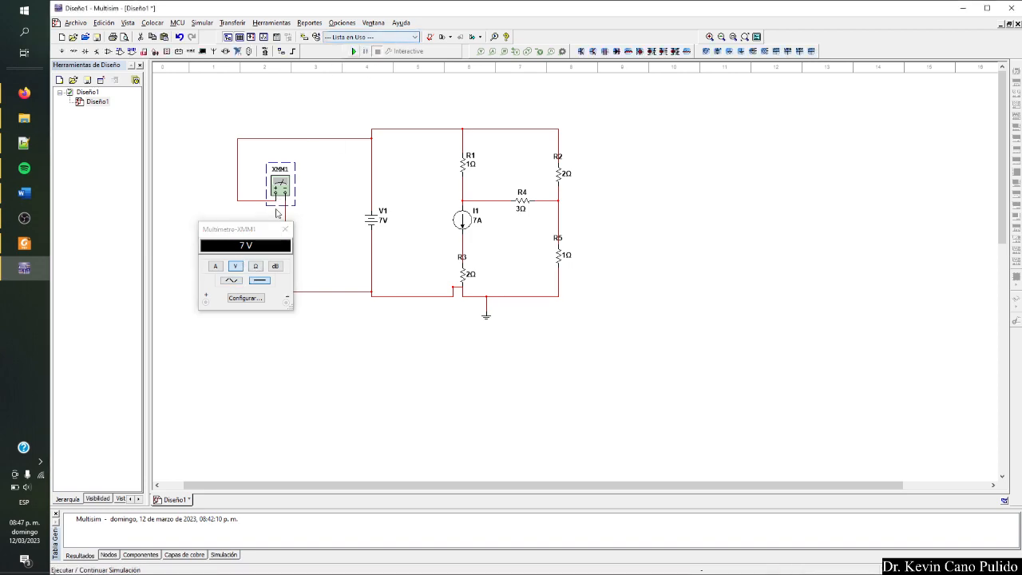
click(285, 229)
Check the mesh currents in Figure 4.24 and place a second multimeter between V1 and R3.
key(alt+Tab)
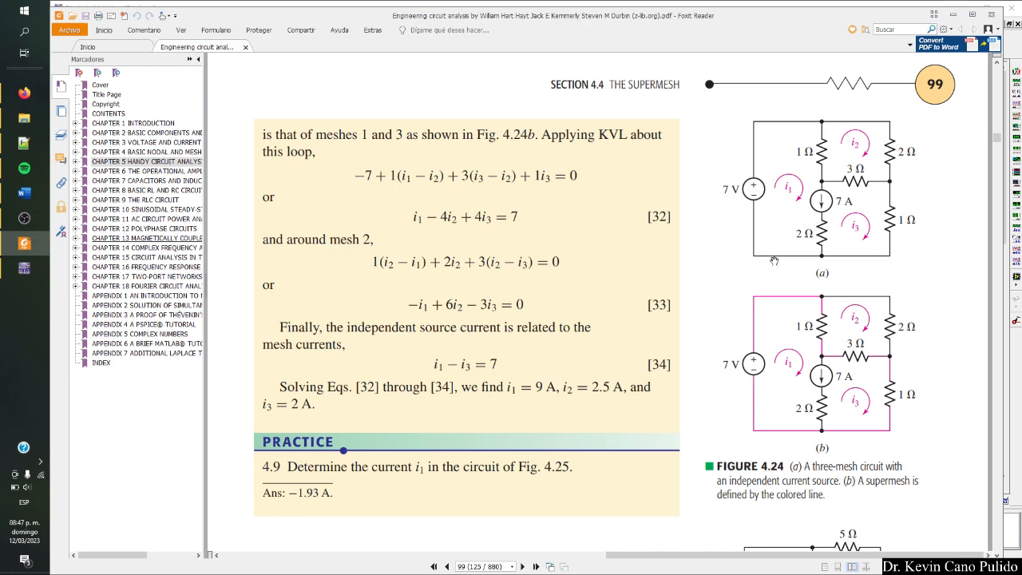
key(alt+Tab)
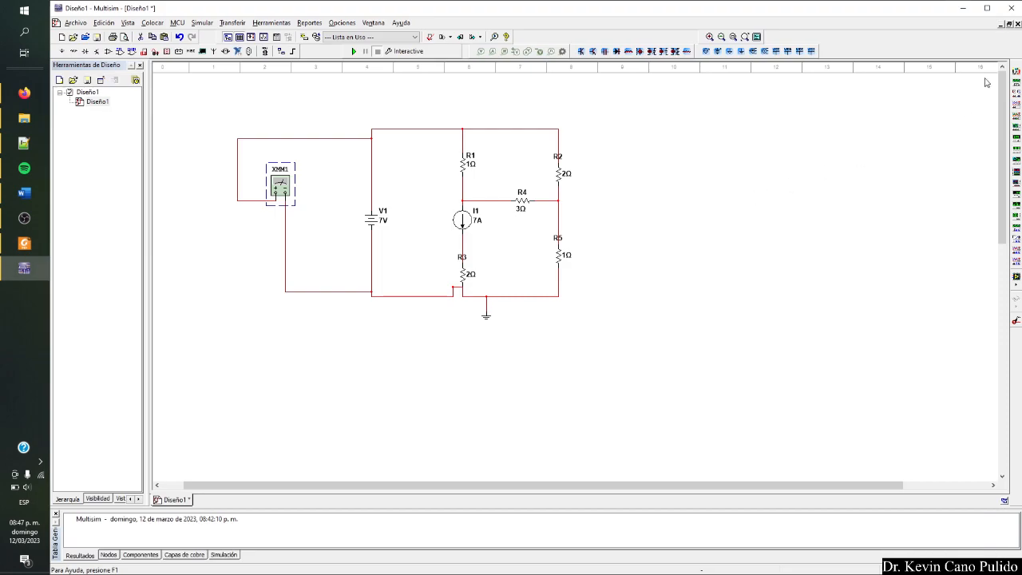
click(1016, 72)
click(394, 270)
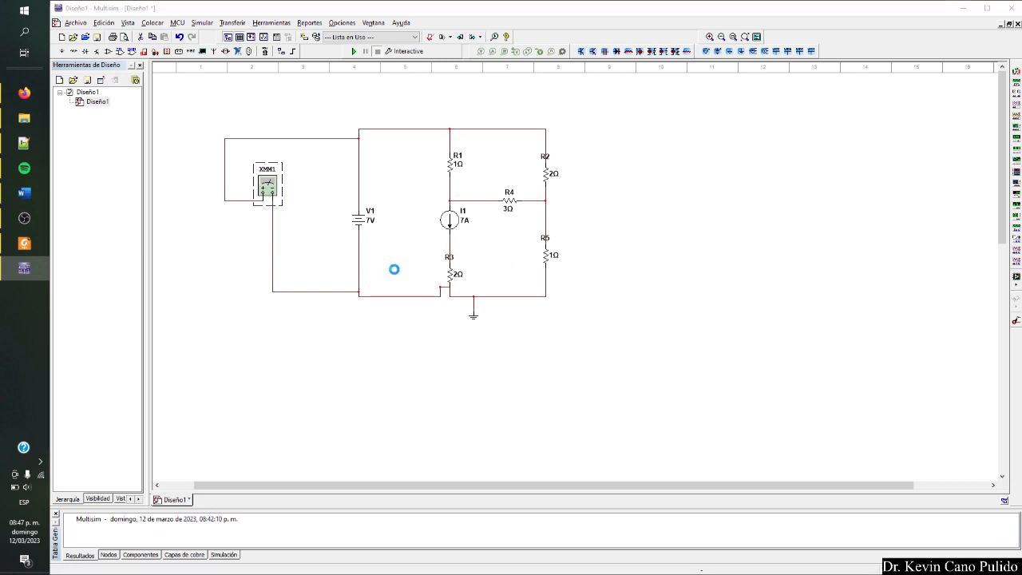
Delete both wires connecting XMM1 across V1 and move XMM2 outside the circuit, beyond R2.
click(274, 252)
key(Delete)
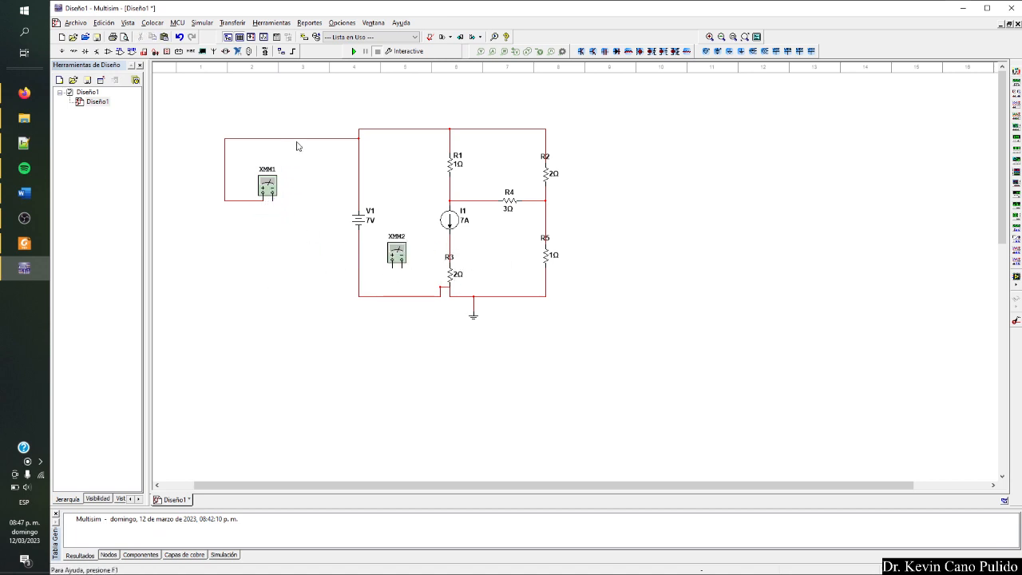
click(301, 145)
key(Delete)
drag(397, 252, 608, 146)
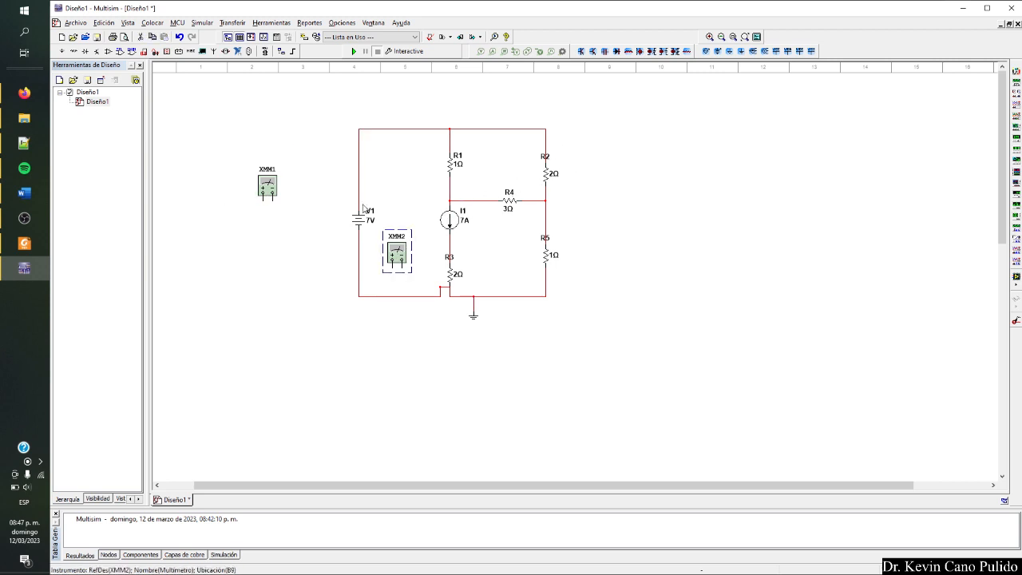
Replace the wire from V1 to the top of R1 with XMM1 connected in series.
drag(262, 189, 359, 112)
click(383, 132)
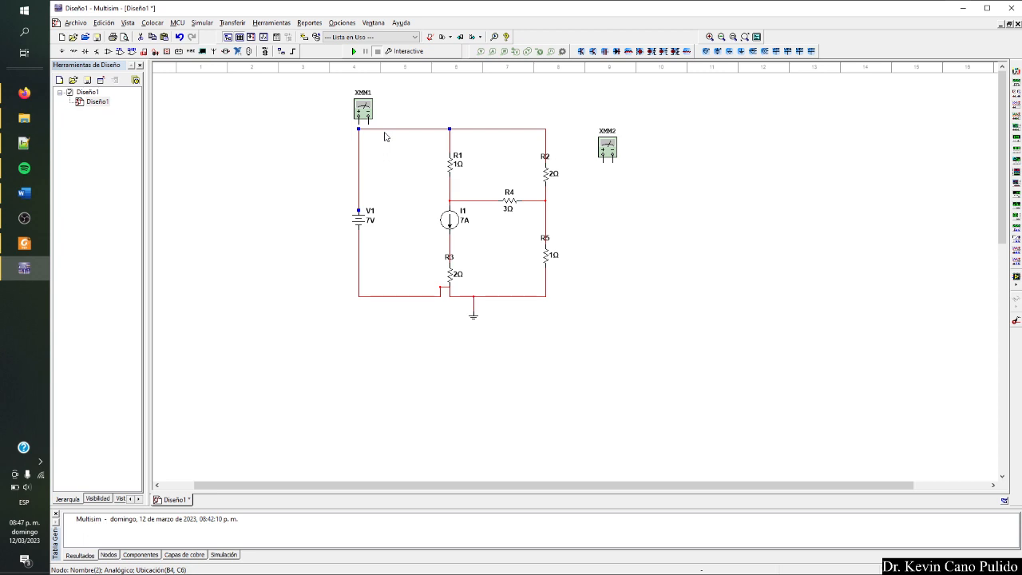
key(Delete)
click(364, 110)
drag(364, 110, 378, 120)
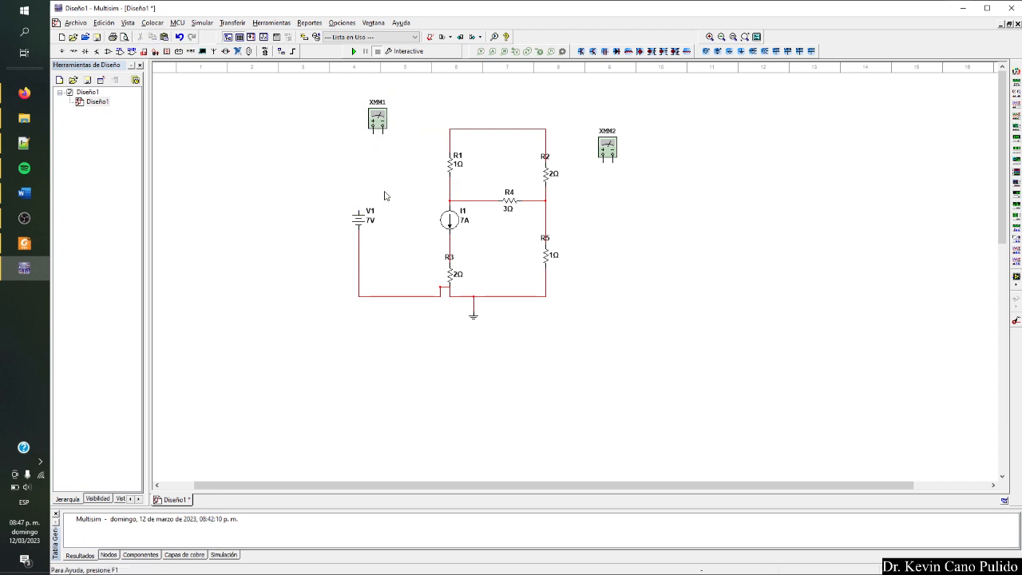
click(358, 208)
click(371, 134)
click(446, 129)
Set XMM1 to measure current (A), with its readout placed beside the circuit next to the meter.
double_click(381, 119)
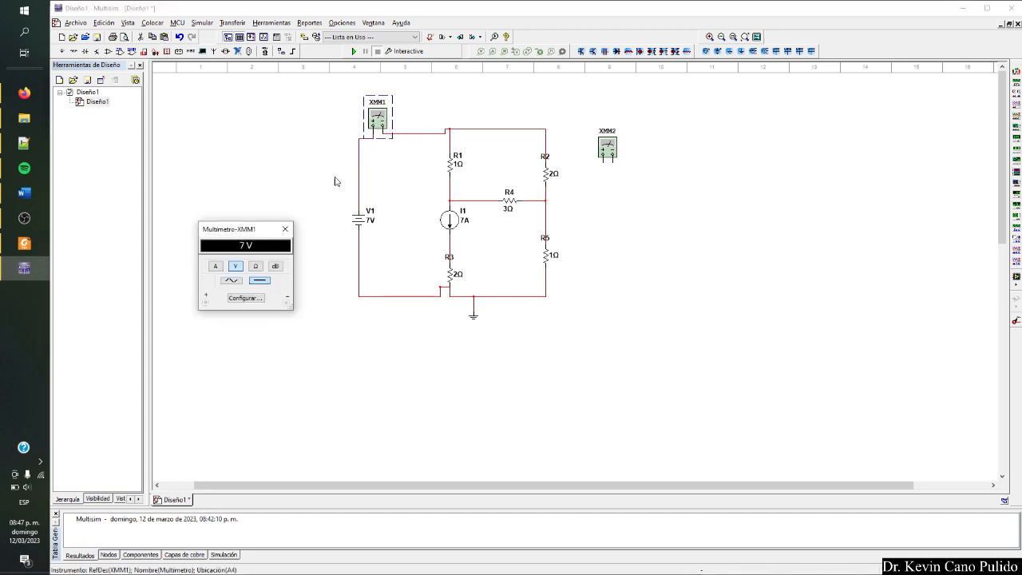
drag(247, 230, 264, 109)
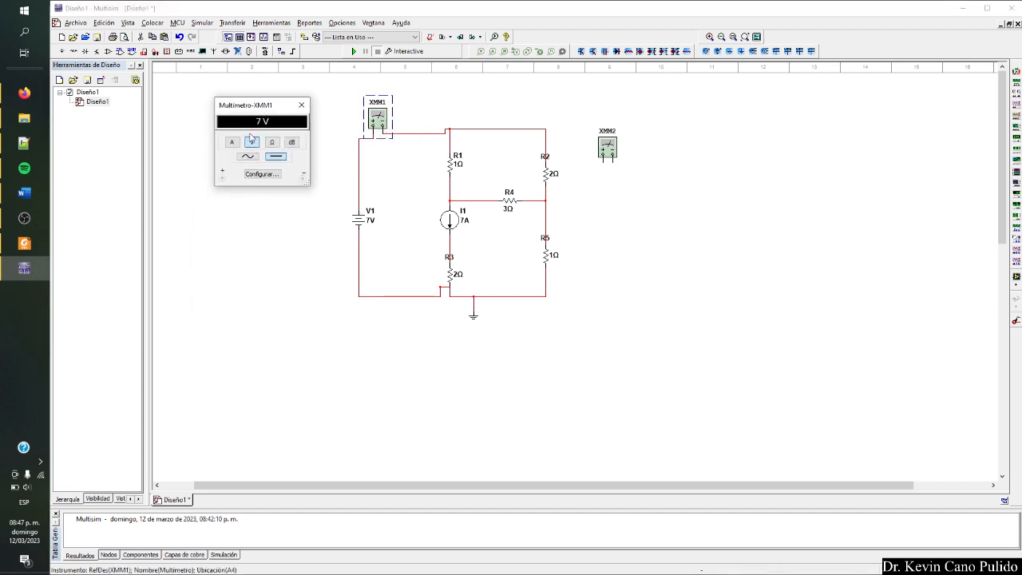
click(232, 142)
Check mesh i2 in Figure 4.24 and insert XMM2 in series between R1's top node and R2.
key(alt+Tab)
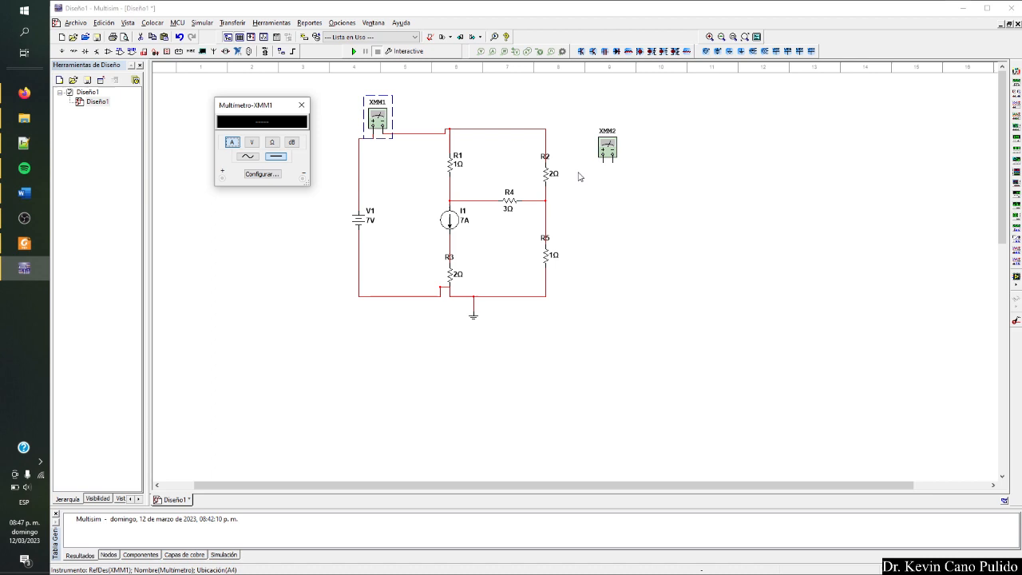
drag(611, 148, 527, 115)
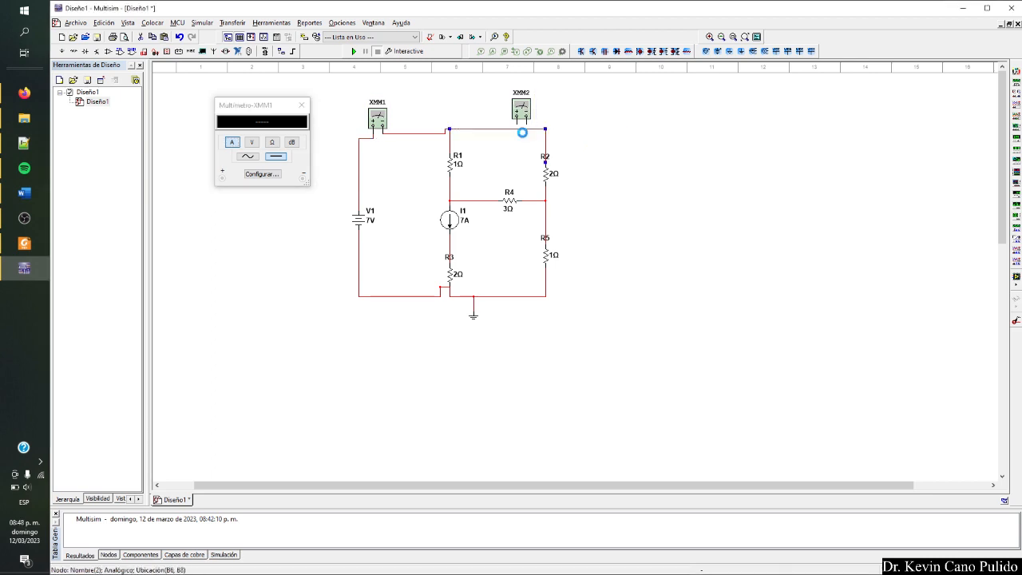
key(Delete)
click(520, 124)
click(451, 129)
click(526, 125)
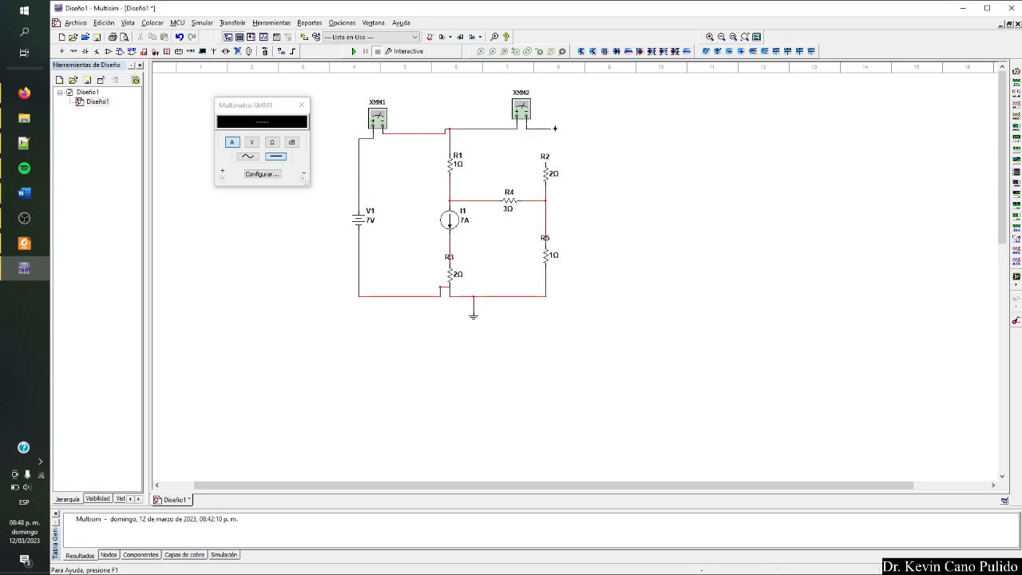
click(546, 163)
Set XMM2 to measure current (A), with its readout placed beyond R2, clear of the circuit.
double_click(521, 116)
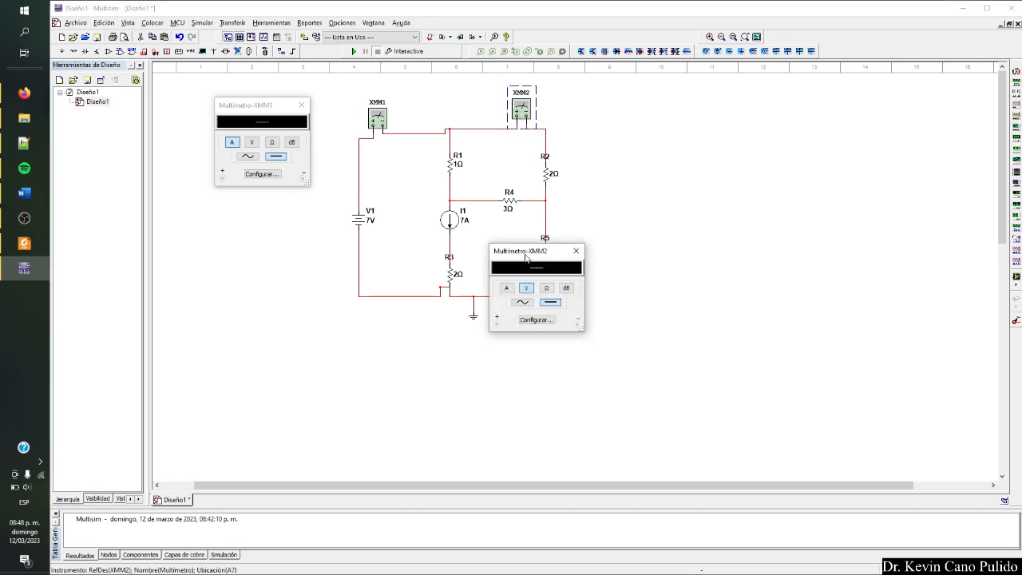
drag(525, 257, 599, 102)
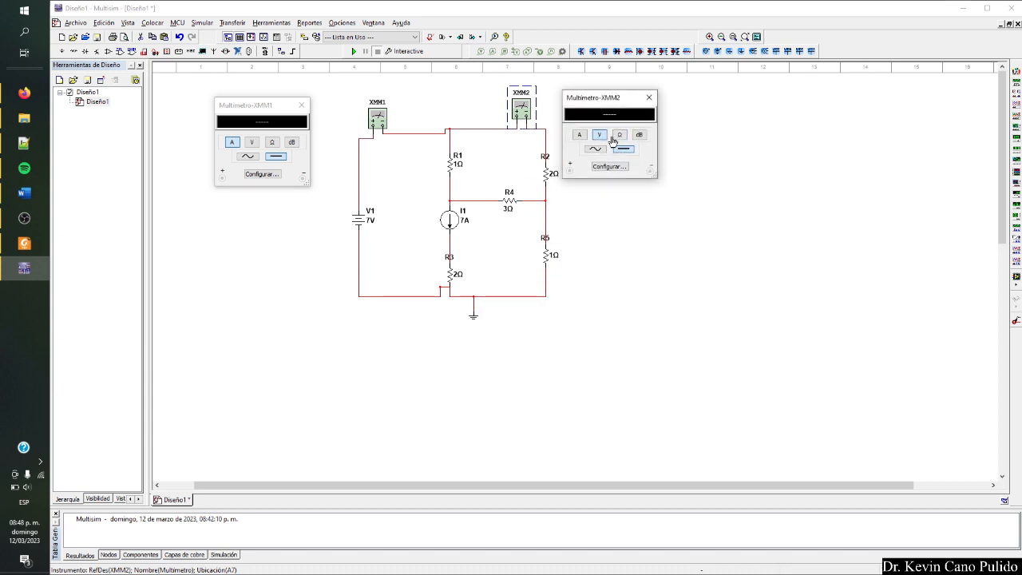
click(581, 136)
Place a third multimeter near R5 and insert it in series between R5's lower end and the ground node, replacing their wire.
click(1016, 71)
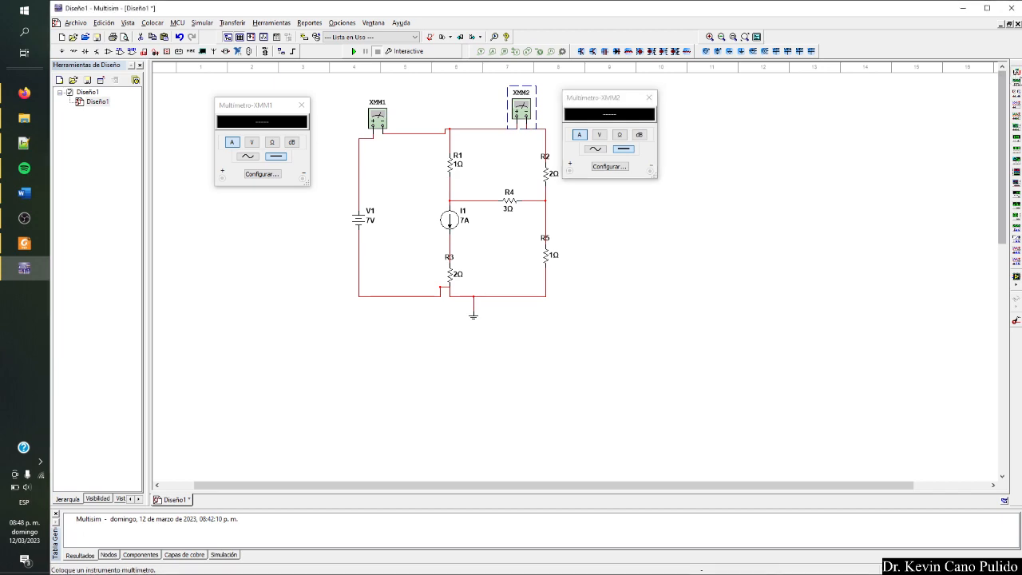
click(605, 280)
key(alt+Tab)
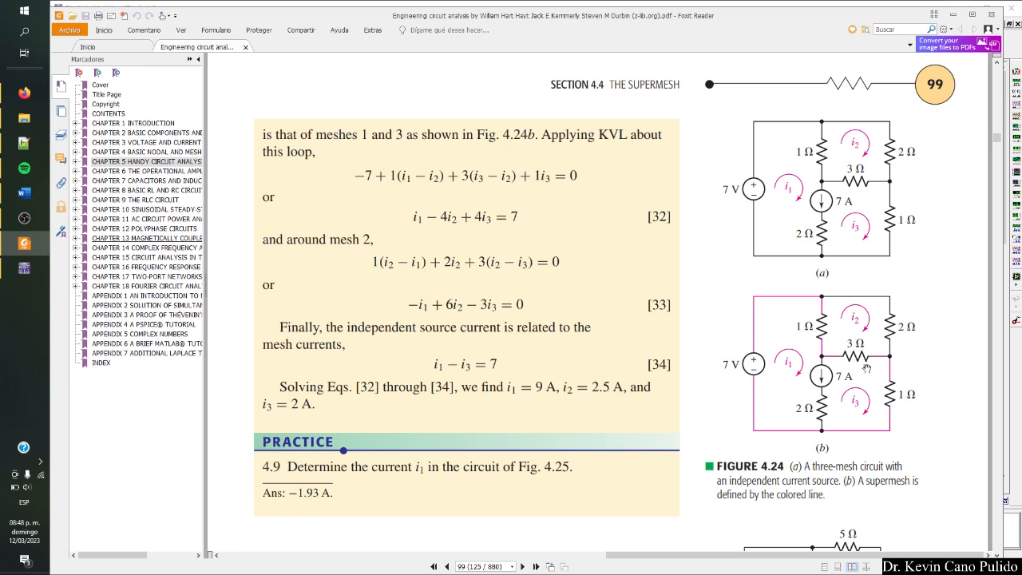
key(alt+Tab)
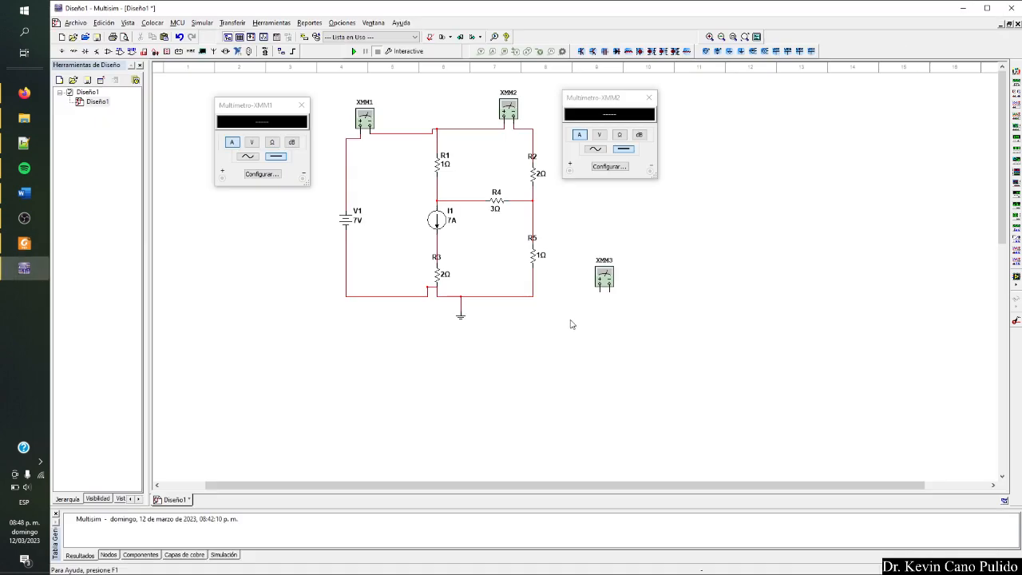
drag(605, 279, 561, 289)
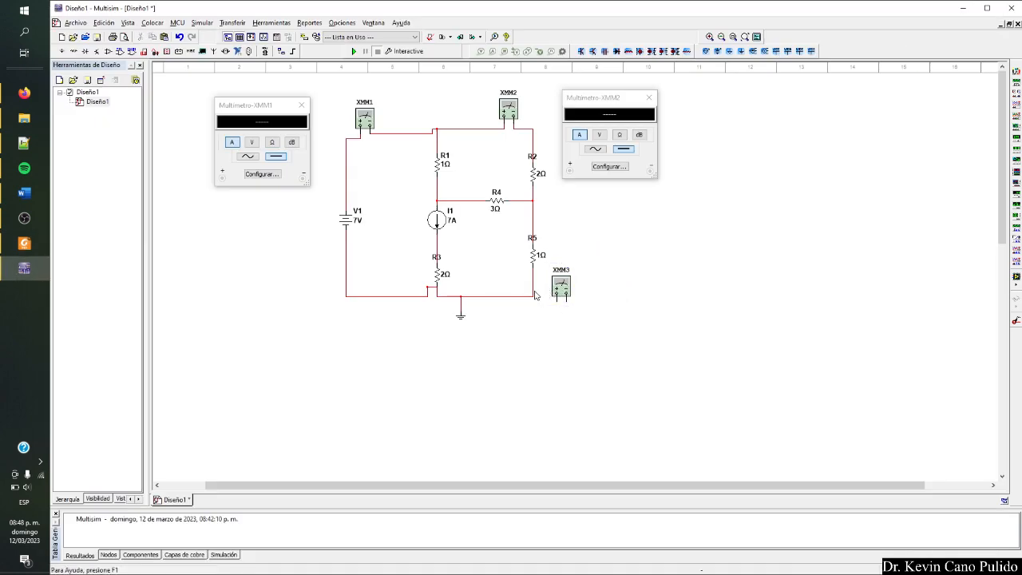
click(533, 296)
key(Delete)
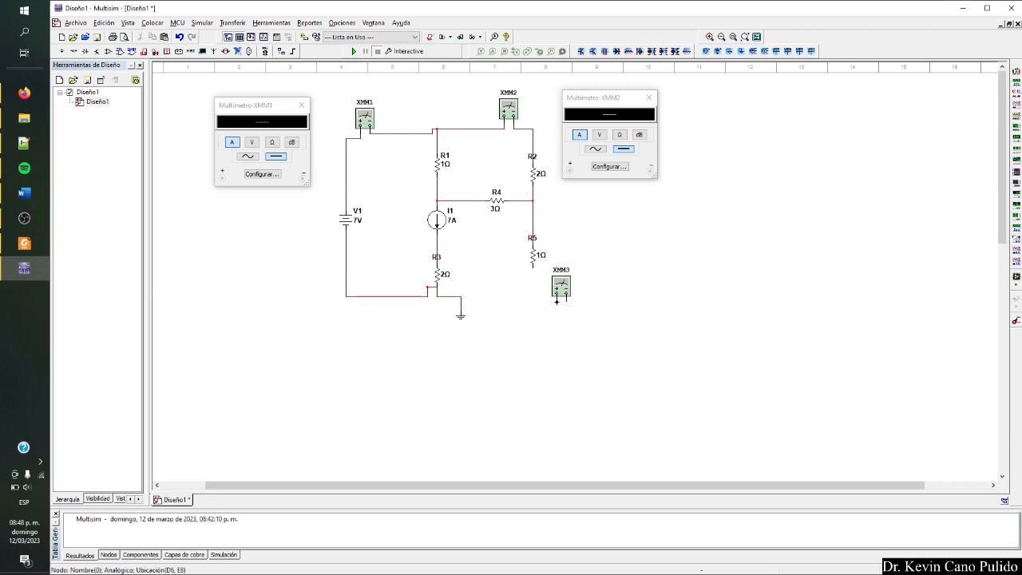
mouse_move(557, 301)
mouse_down()
mouse_move(531, 273)
mouse_move(557, 301)
mouse_up()
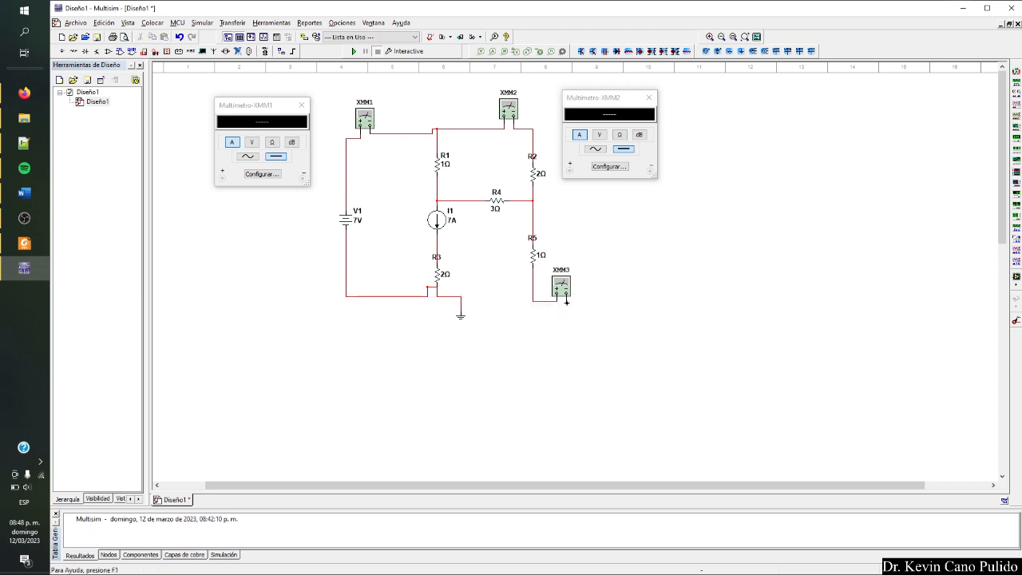
click(463, 297)
Set XMM3 to measure current (A) with its readout clear of the circuit, and run the simulation.
double_click(559, 289)
drag(532, 257, 712, 250)
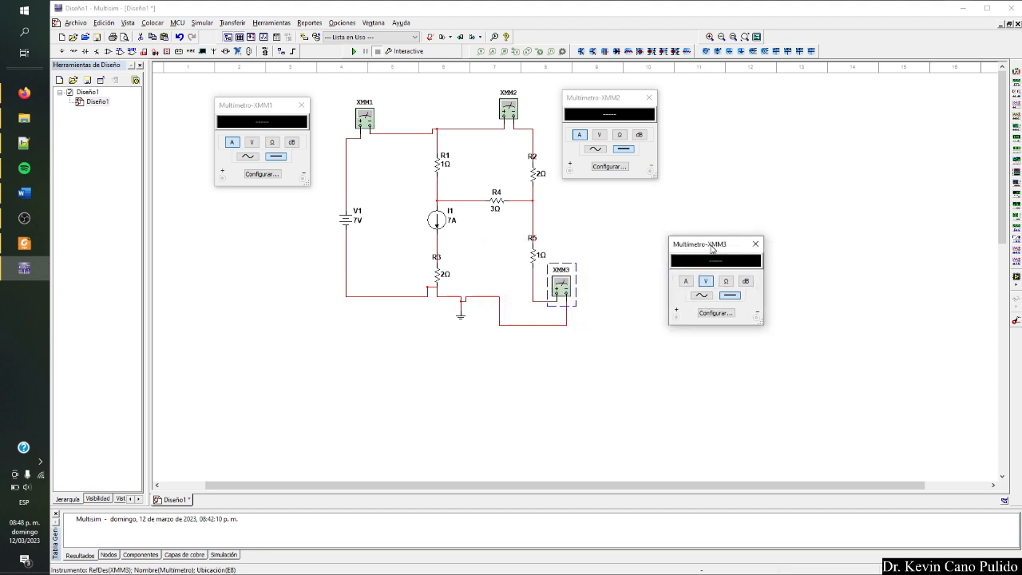
click(686, 282)
click(354, 51)
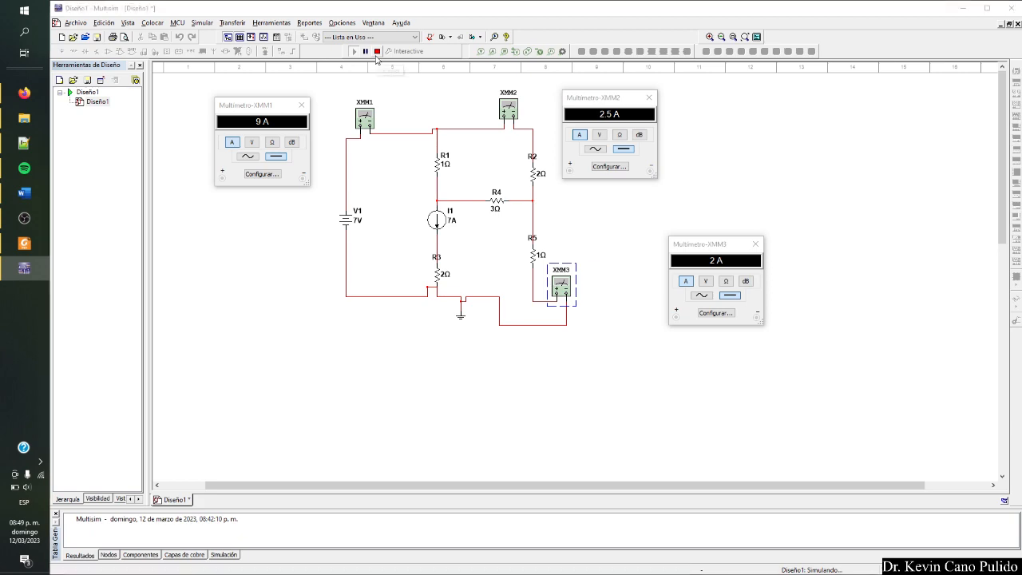
Compare the three multimeter readings with the textbook's solution for i1, i2 and i3, and stop the simulation.
key(alt+Tab)
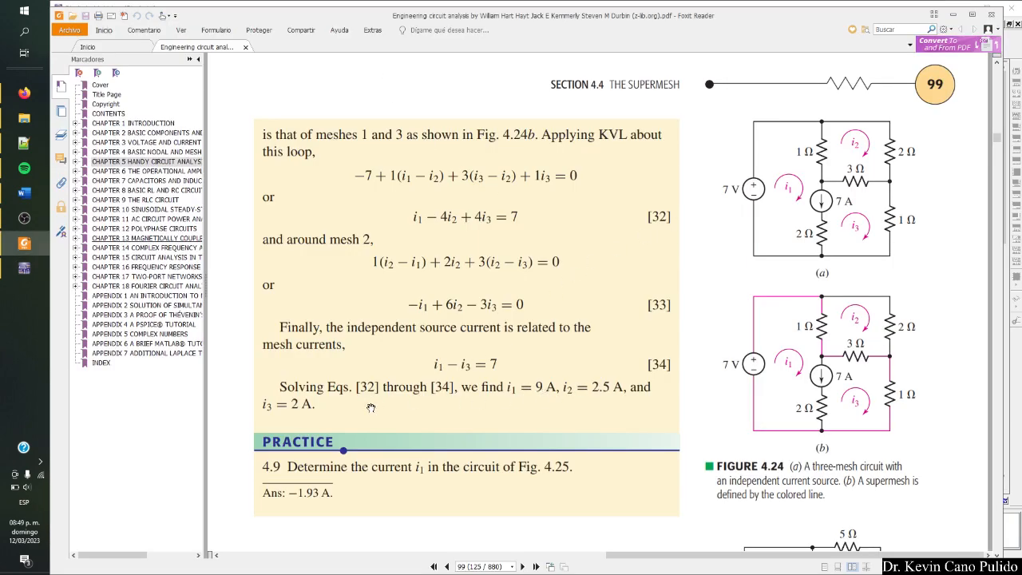
key(alt+Tab)
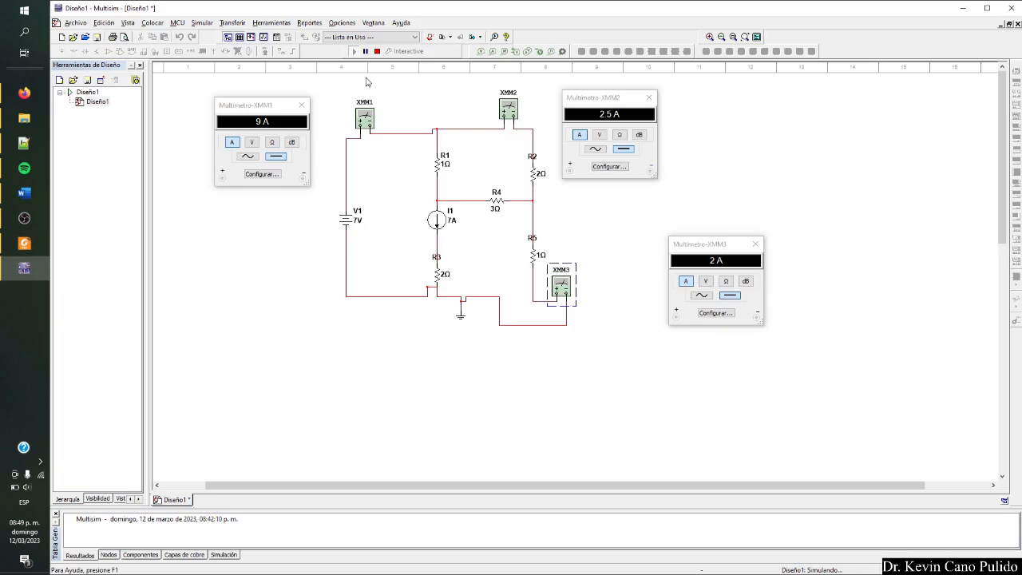
click(377, 51)
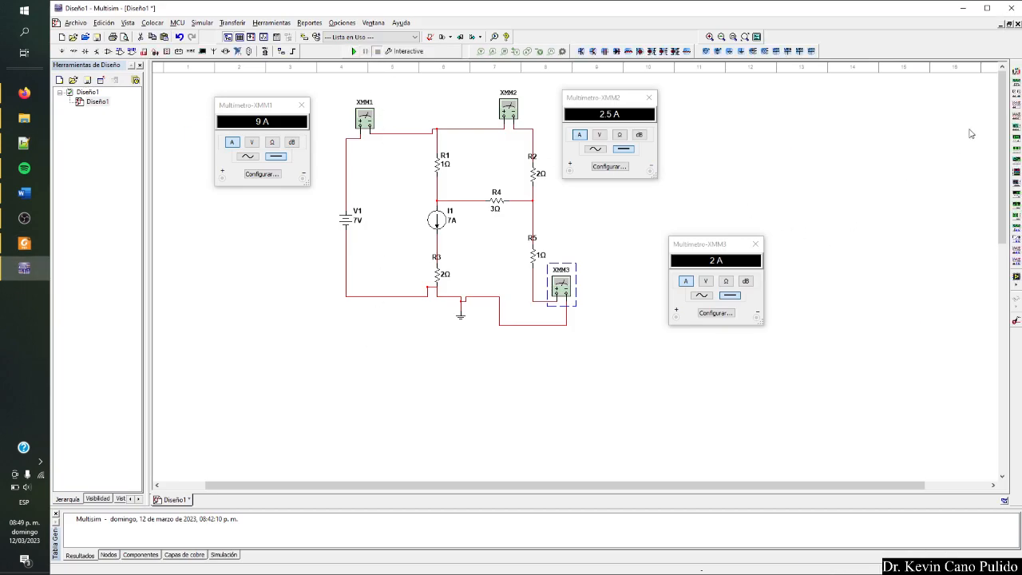
Place a fourth multimeter beside V1 and wire it in parallel across the source, positive lead to V1's upper wire and negative to its lower wire.
click(1016, 82)
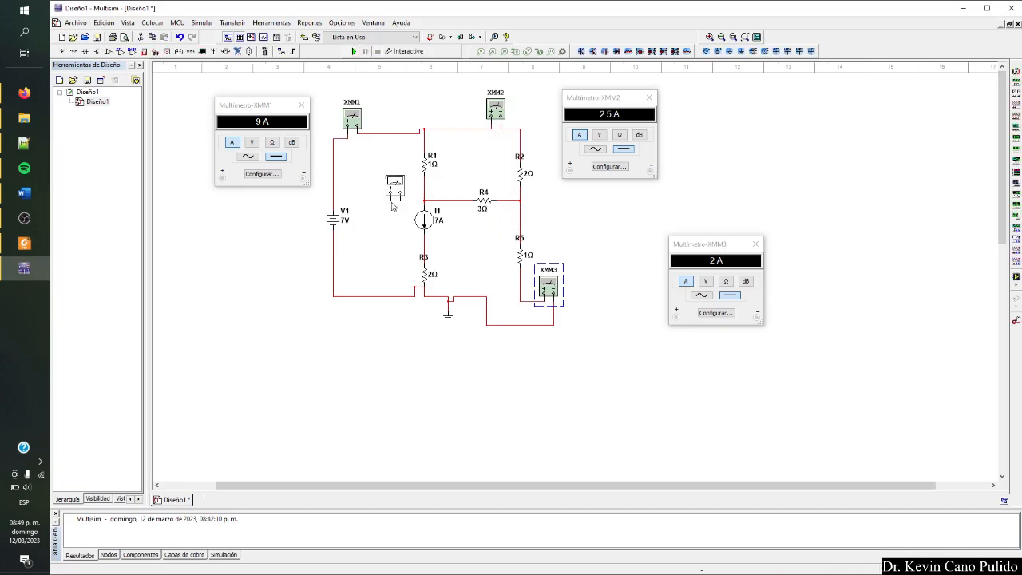
click(228, 234)
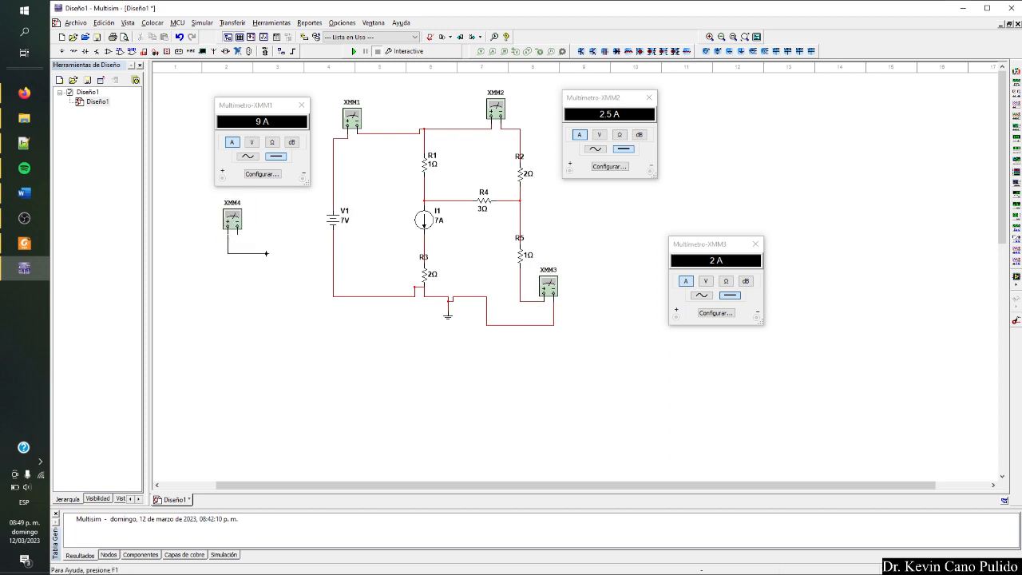
click(330, 193)
click(237, 232)
click(333, 273)
Open XMM4's readout in DC voltage mode, place it clear of the circuit below XMM4, and run the simulation.
double_click(233, 221)
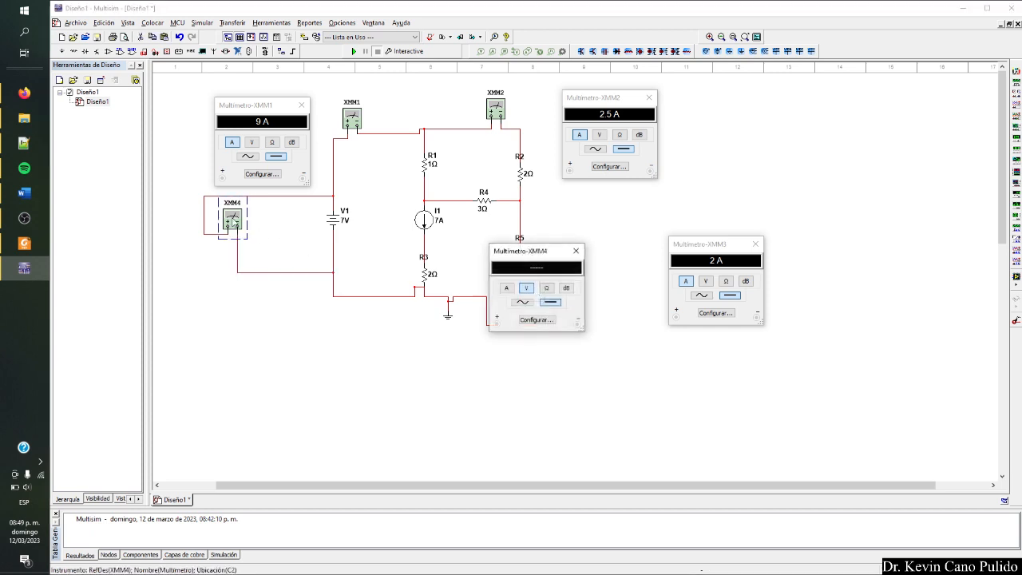
drag(541, 265, 155, 302)
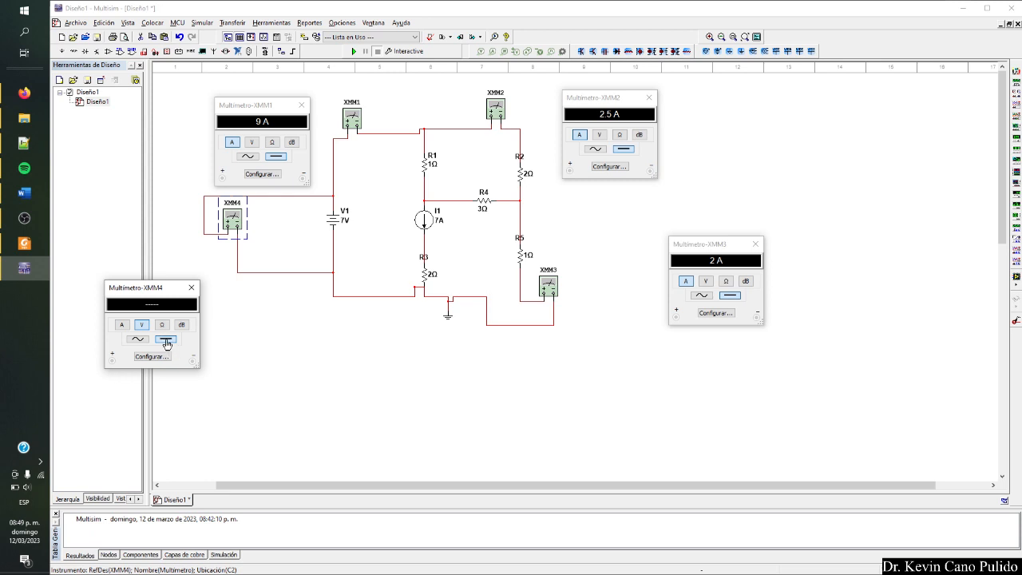
key(F5)
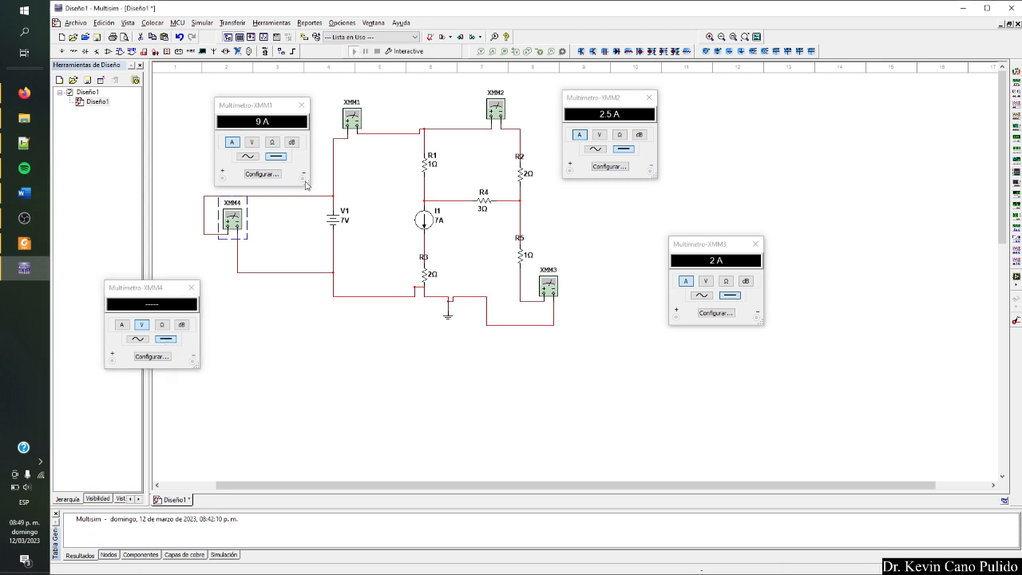